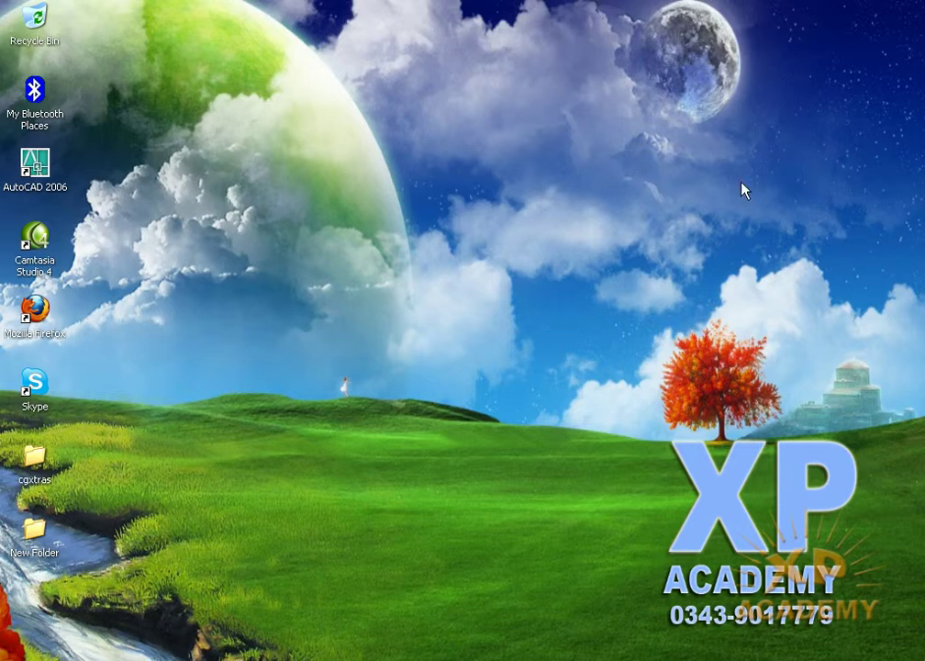
Bring the AutoCAD 2006 window with xpacademy.dwg to the front of the desktop
key(alt+Tab)
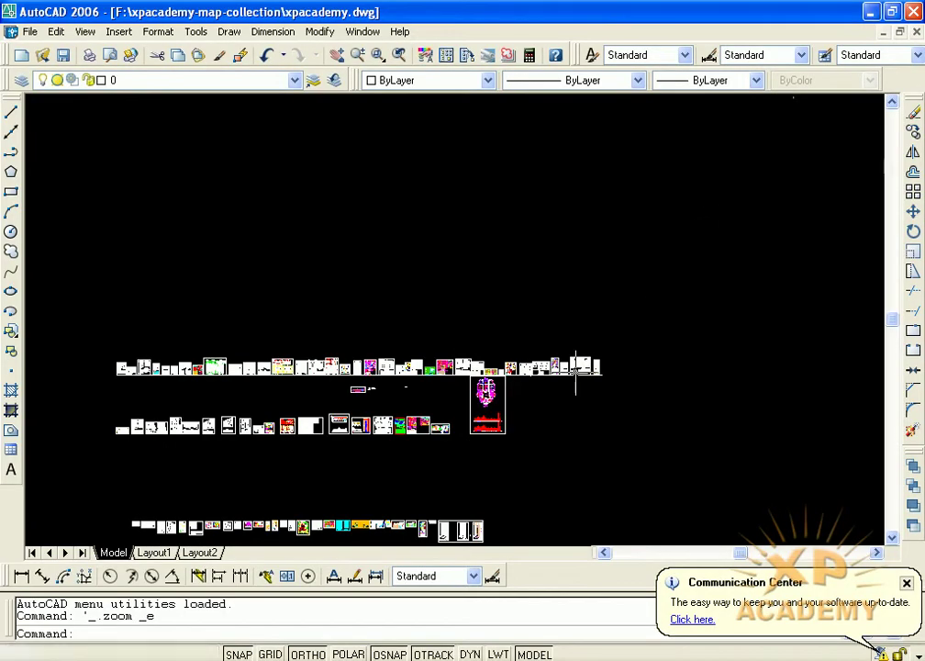
Zoom in from the full map-collection extents toward the house drawings
middle_drag(402, 400, 547, 361)
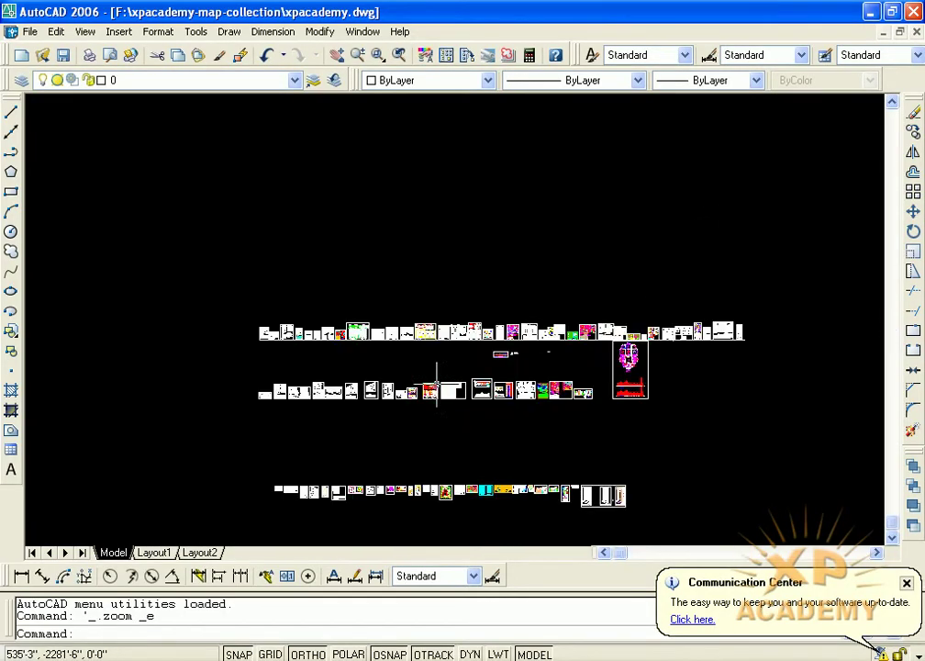
scroll(237, 340, up, 2)
scroll(237, 340, up, 3)
scroll(237, 339, up, 3)
scroll(237, 339, up, 2)
scroll(237, 340, up, 1)
scroll(266, 257, up, 1)
scroll(266, 161, up, 1)
Frame Section At A.A beside the Front Elevation, large enough to read the slab notes
middle_drag(456, 214, 464, 368)
middle_drag(432, 496, 422, 336)
scroll(421, 336, up, 2)
scroll(420, 336, down, 2)
mouse_move(367, 276)
middle_down()
mouse_move(458, 293)
mouse_move(367, 361)
mouse_move(279, 337)
middle_up()
scroll(472, 475, up, 1)
middle_drag(506, 470, 469, 511)
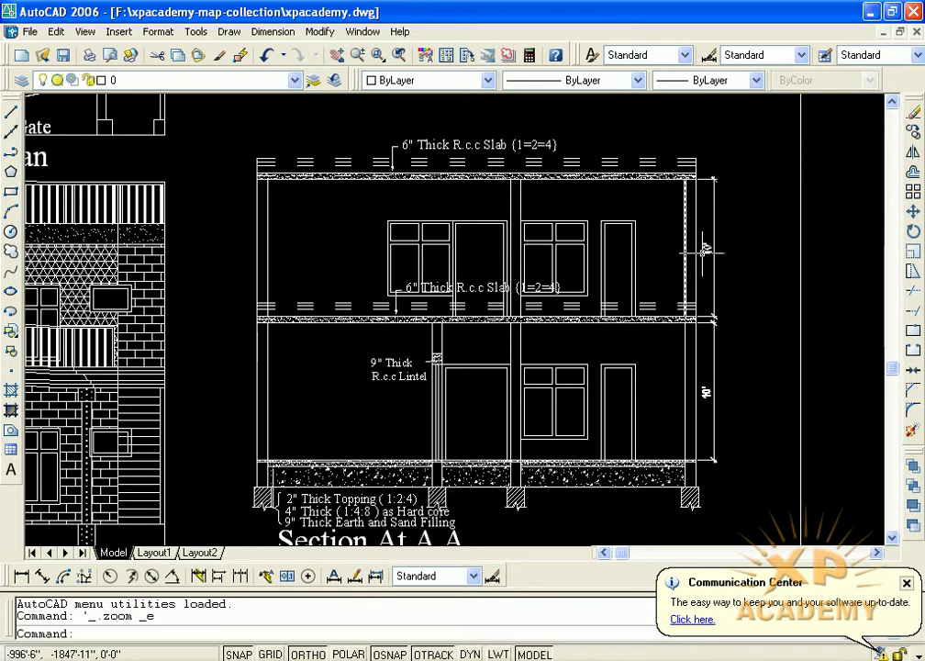
Look over the Porch, Ground Floor Plan, Front Elevation and Section At A.A
middle_drag(643, 500, 660, 443)
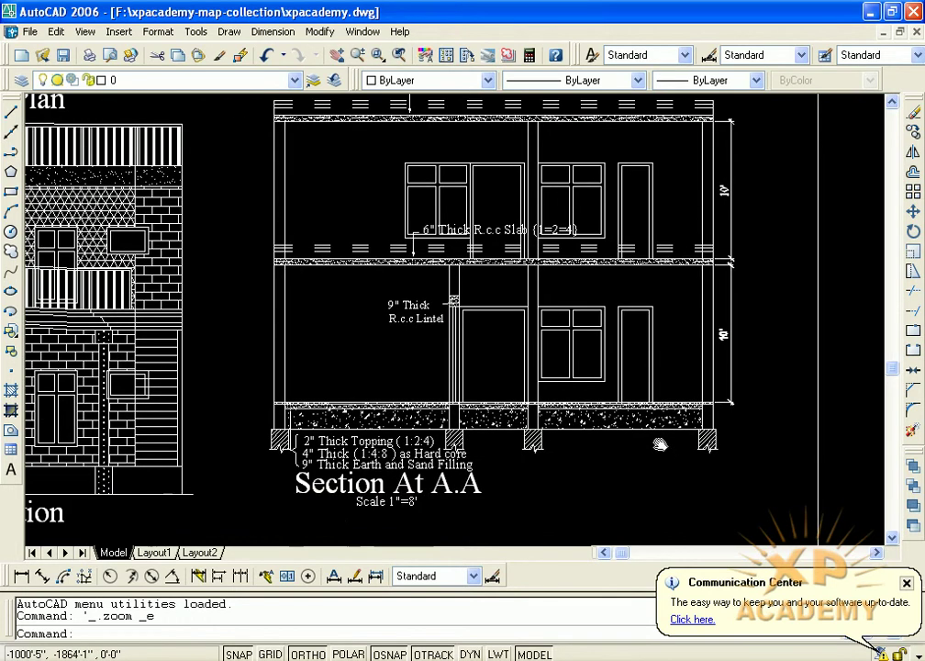
scroll(660, 443, down, 2)
middle_drag(624, 367, 553, 505)
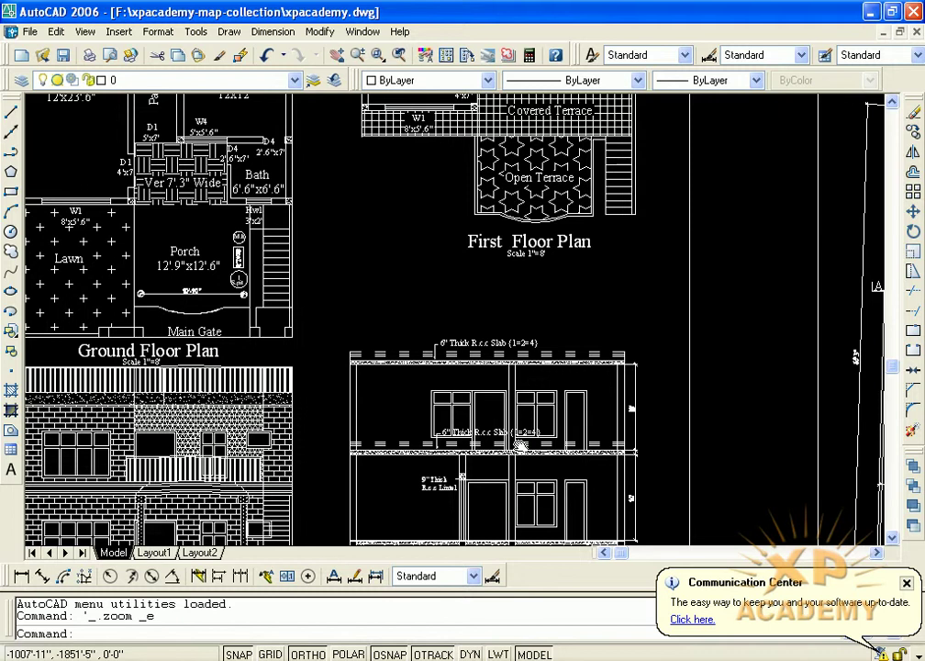
mouse_move(428, 453)
middle_down()
mouse_move(576, 339)
mouse_move(551, 530)
middle_up()
scroll(362, 312, down, 2)
Inspect the Lounge's A section mark and the nearby bedrooms and kitchen on the floor plans
mouse_move(362, 312)
middle_down()
mouse_move(445, 461)
mouse_move(358, 292)
middle_up()
scroll(475, 310, up, 3)
scroll(471, 314, up, 3)
middle_drag(471, 314, 371, 327)
scroll(542, 324, down, 2)
middle_drag(597, 335, 462, 338)
scroll(461, 338, down, 1)
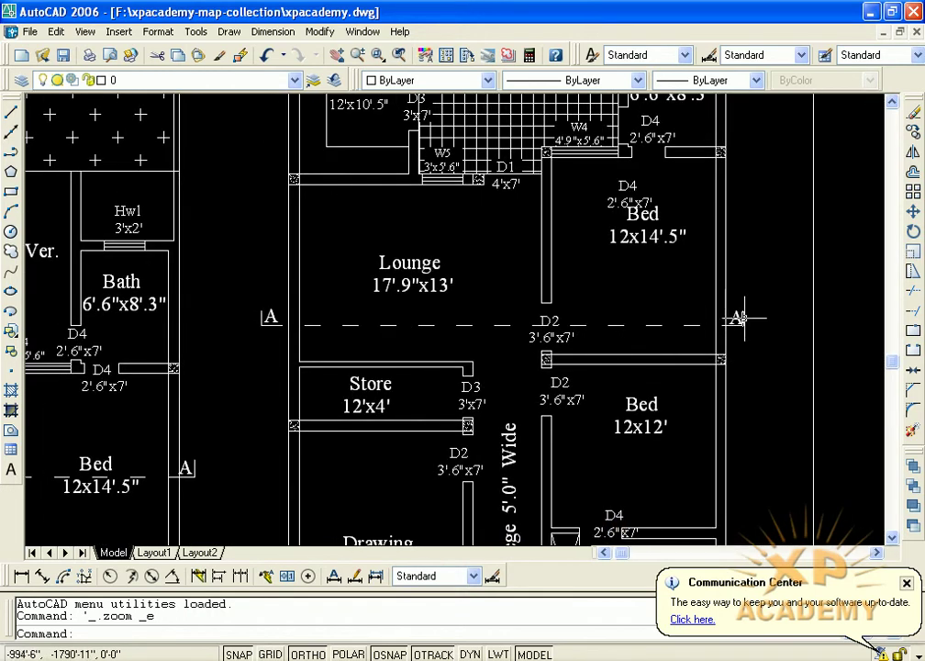
scroll(418, 338, down, 3)
Compare the Ground Floor Plan with Section A-A, then view the Lounge, Store and Beds
middle_drag(463, 383, 456, 145)
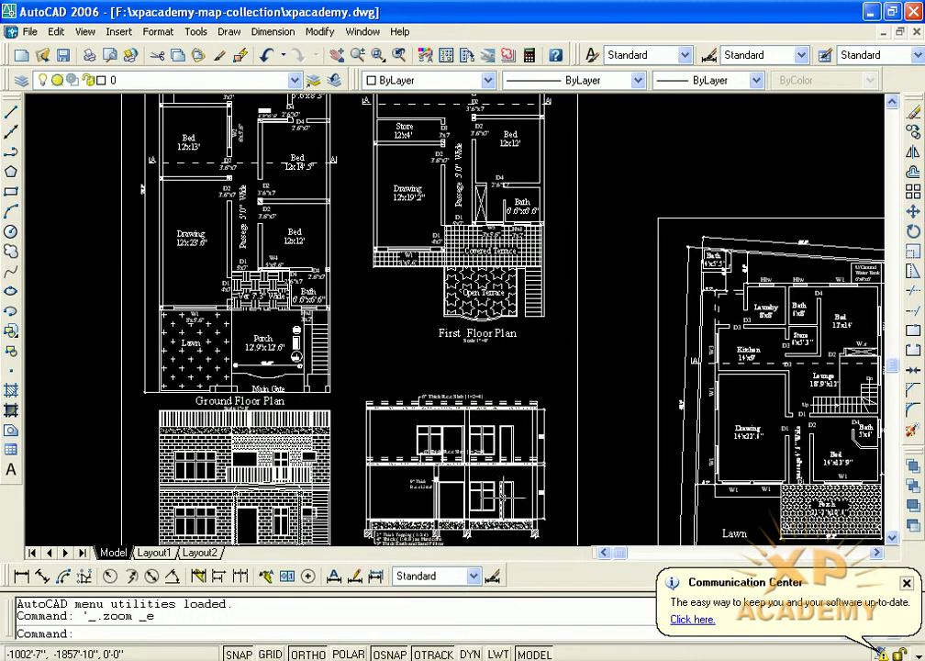
middle_drag(404, 402, 403, 395)
scroll(459, 478, up, 2)
middle_drag(409, 110, 408, 356)
scroll(408, 250, up, 2)
middle_drag(419, 202, 448, 316)
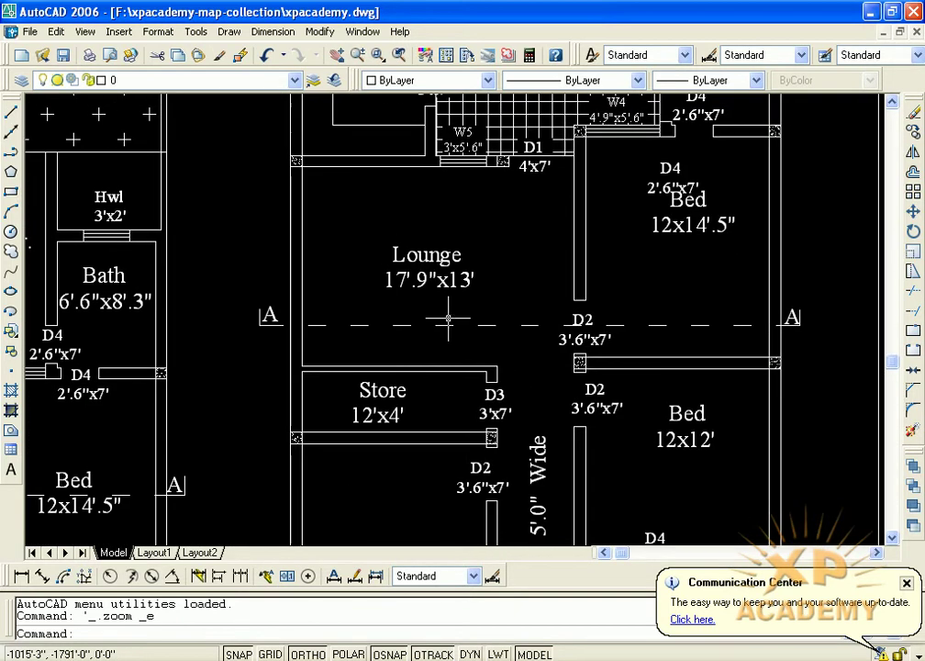
scroll(268, 321, up, 2)
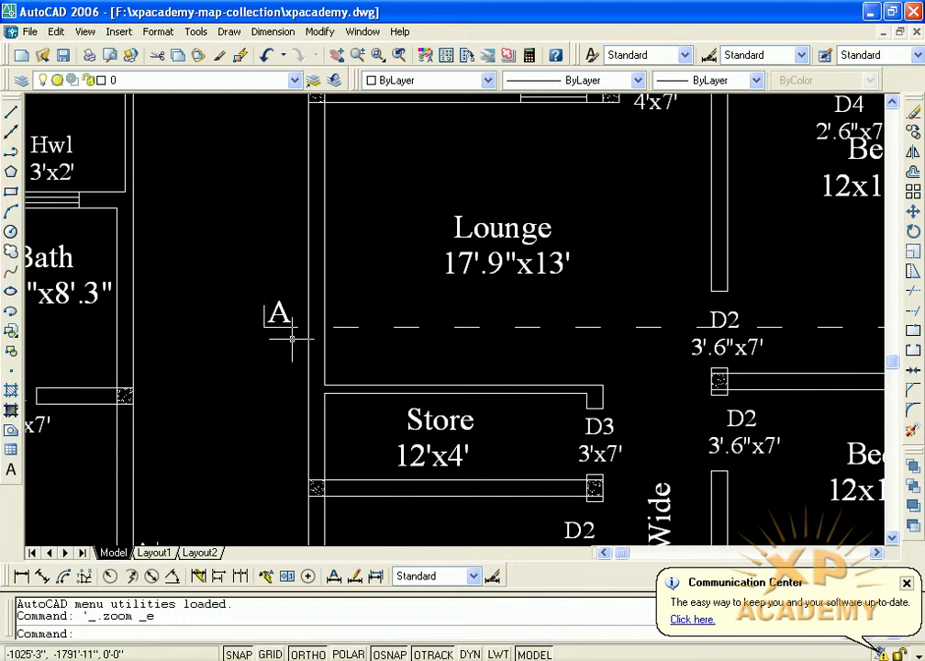
scroll(303, 317, down, 4)
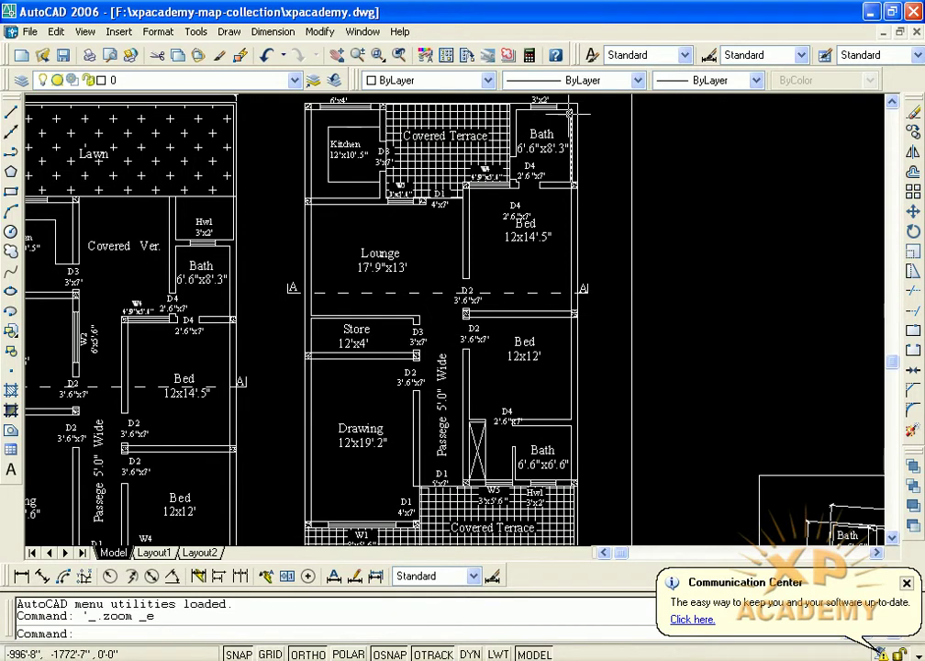
Adjust the floor plan position, then zoom out to the whole sheet
middle_drag(330, 275, 327, 260)
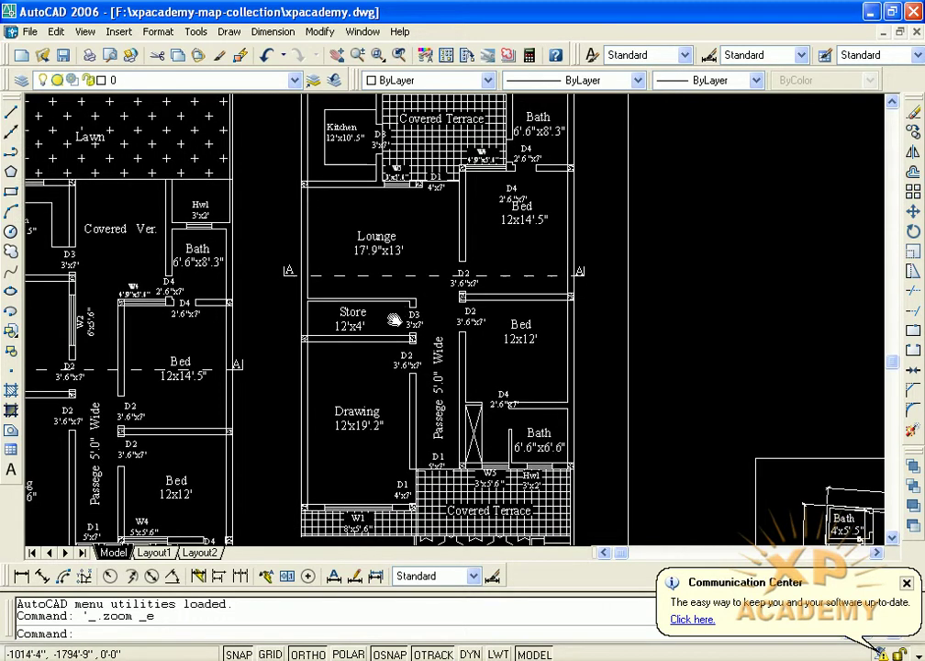
scroll(307, 276, up, 3)
scroll(356, 248, down, 2)
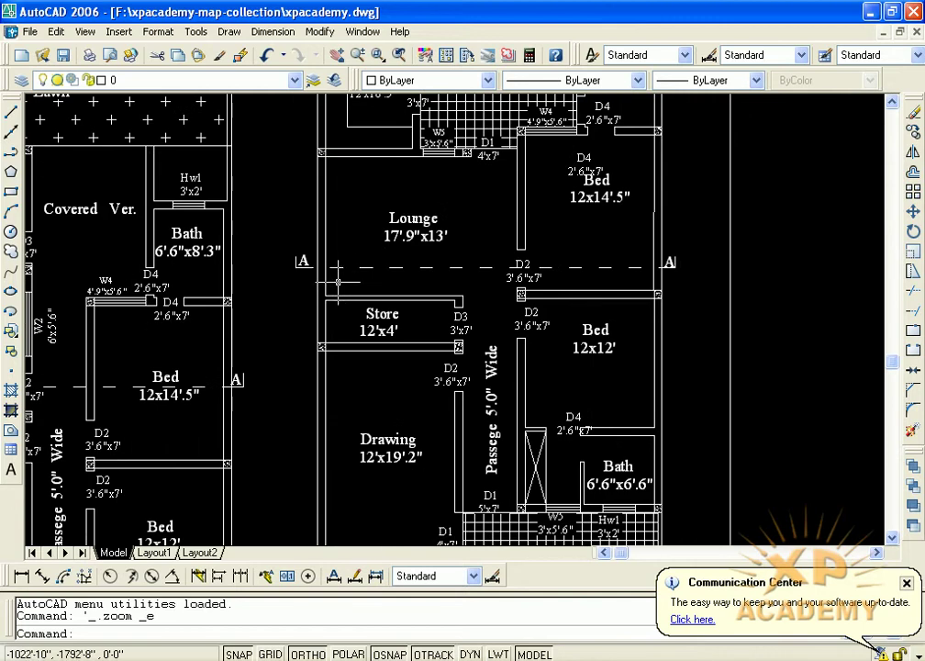
scroll(291, 261, up, 1)
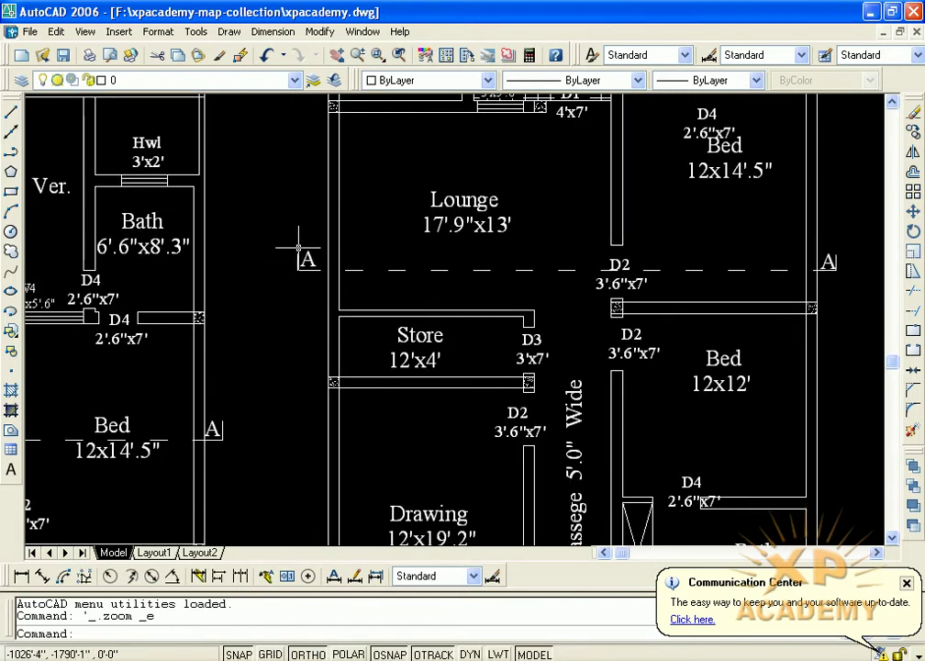
mouse_move(437, 271)
middle_down()
mouse_move(379, 273)
mouse_move(372, 237)
mouse_move(364, 296)
middle_up()
scroll(248, 315, down, 1)
scroll(246, 310, down, 1)
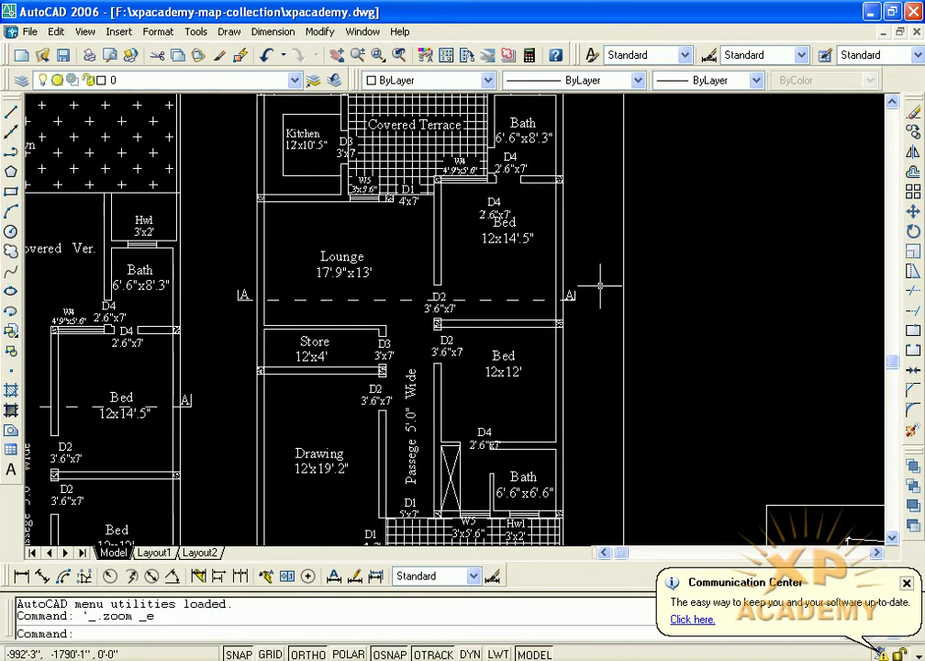
scroll(604, 287, down, 3)
scroll(551, 294, down, 1)
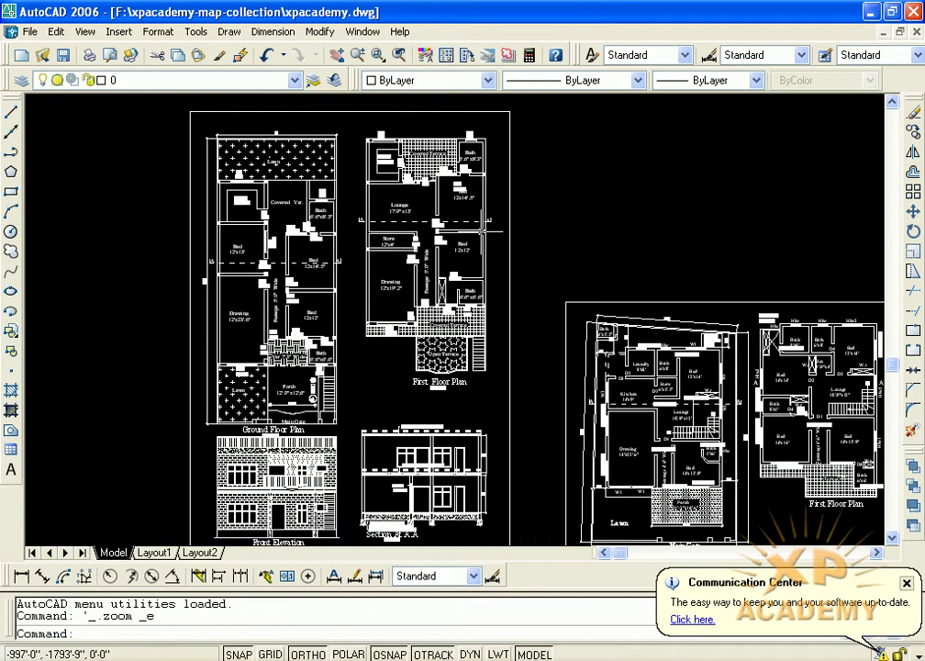
Zoom into the First Floor Plan's Lounge, Store and Drawing room around the A–A section line
scroll(430, 219, up, 1)
scroll(439, 226, up, 1)
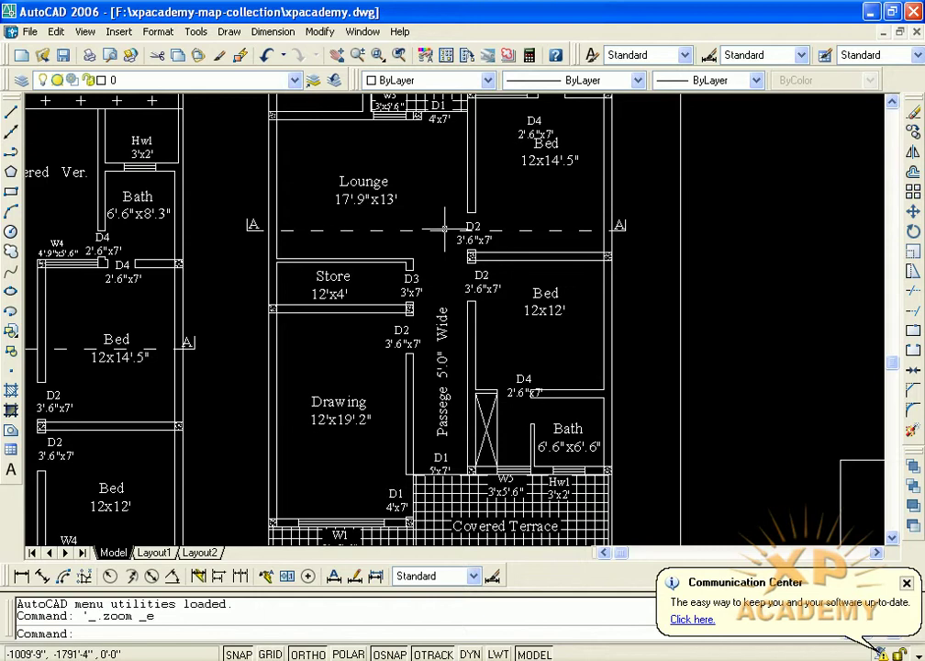
Frame the whole First Floor Plan, then zoom back in on its central rooms
scroll(445, 228, down, 2)
middle_drag(314, 239, 309, 209)
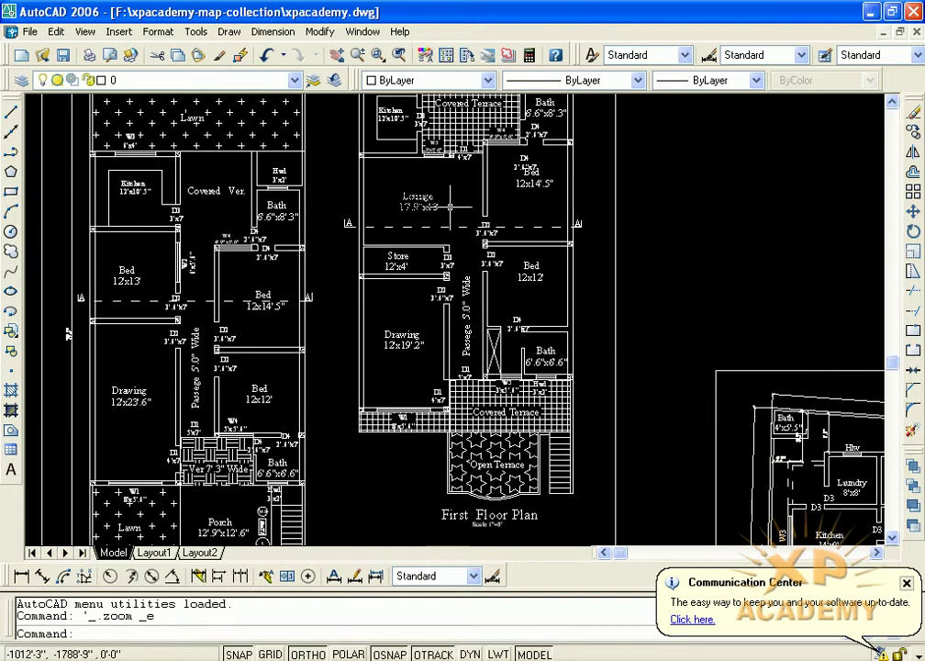
scroll(351, 233, up, 1)
middle_drag(351, 230, 330, 231)
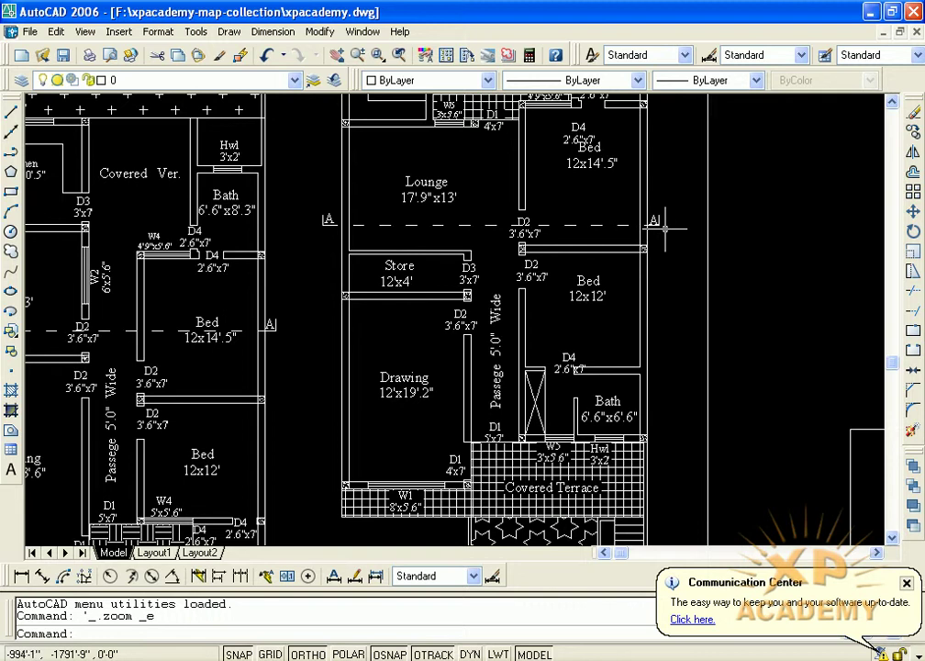
middle_drag(649, 244, 615, 245)
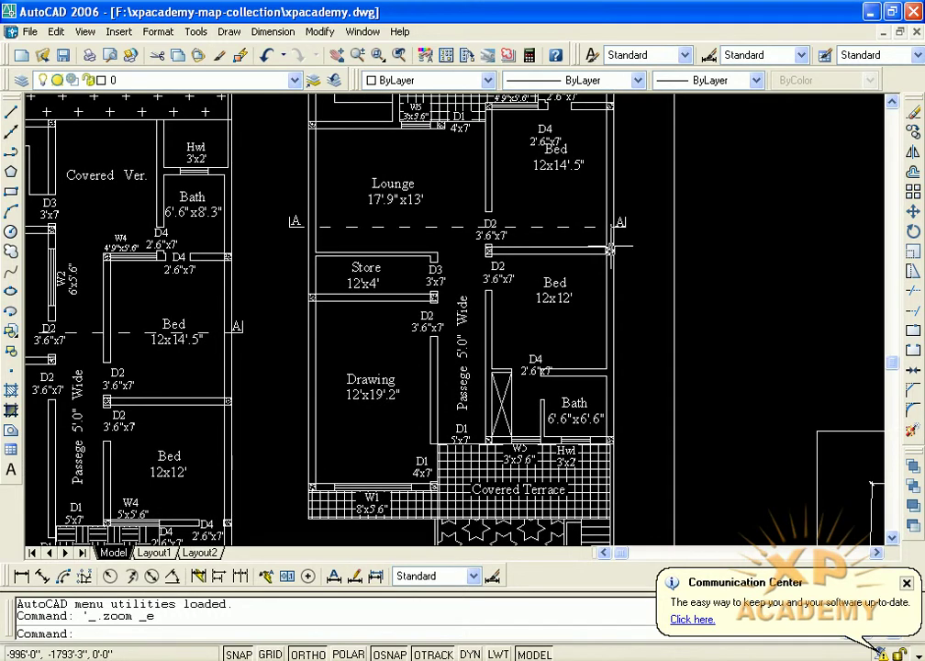
scroll(367, 206, down, 4)
scroll(367, 206, up, 5)
Select the A–A section line through the Lounge, then pan up to the Covered Terrace and Kitchen
middle_drag(442, 250, 522, 240)
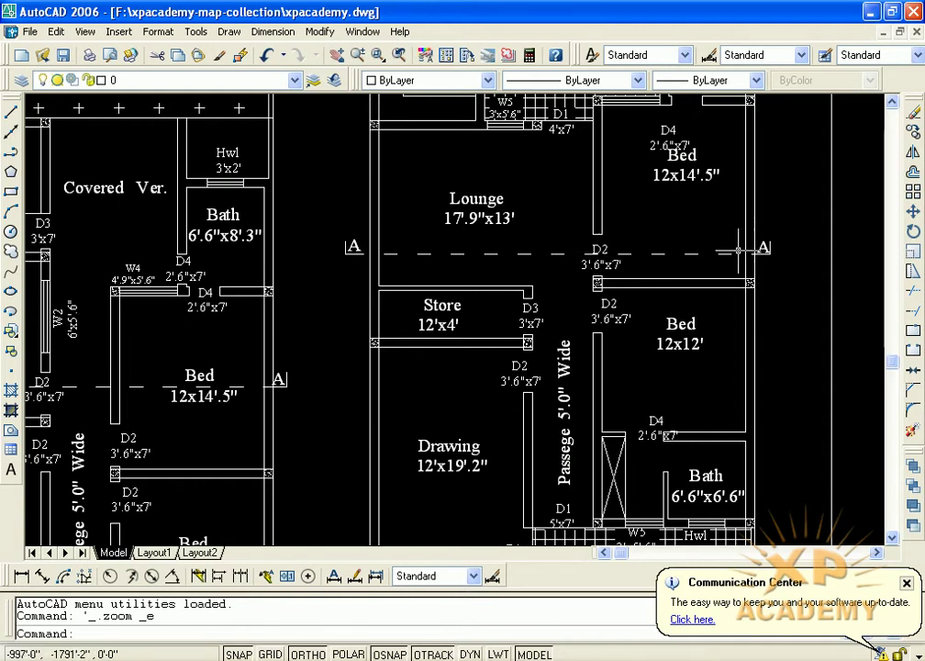
click(696, 253)
middle_drag(425, 262, 403, 392)
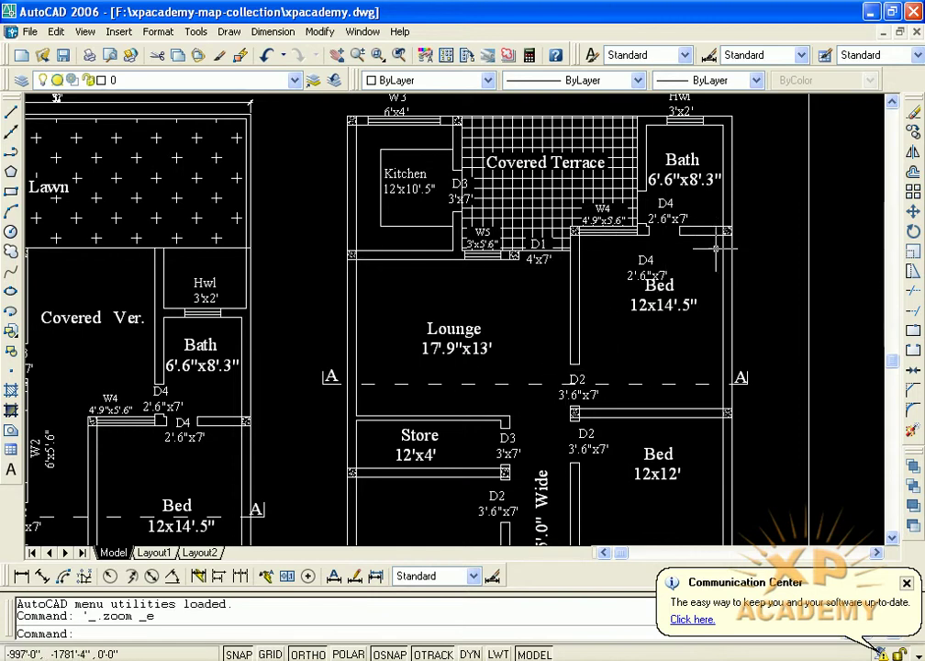
Zoom out from the terrace area to show both floor plans
scroll(601, 294, down, 3)
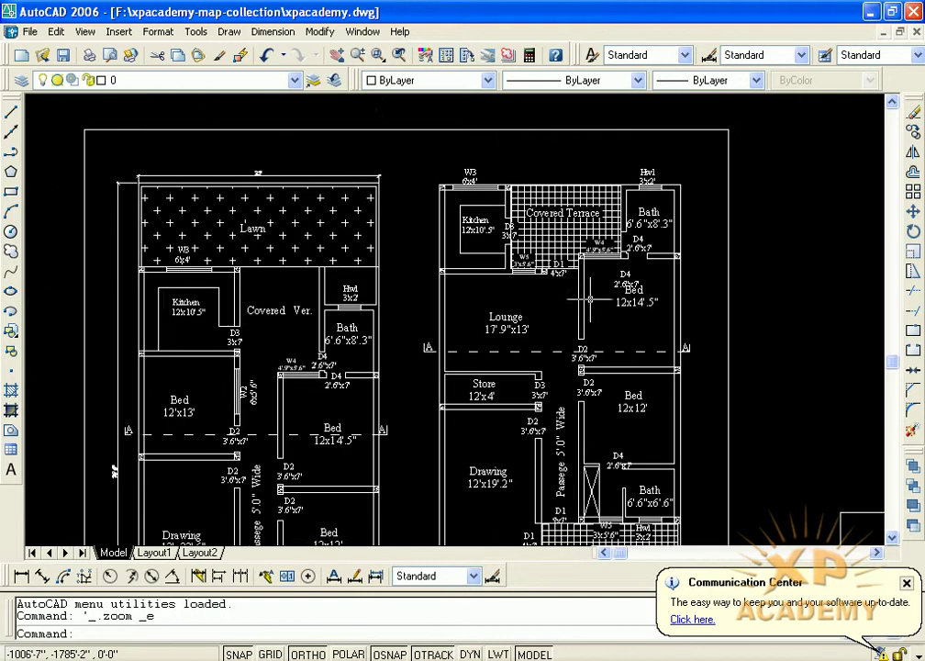
scroll(576, 293, up, 1)
scroll(429, 332, up, 1)
scroll(428, 332, up, 1)
mouse_move(467, 348)
middle_down()
mouse_move(459, 322)
mouse_move(417, 321)
middle_up()
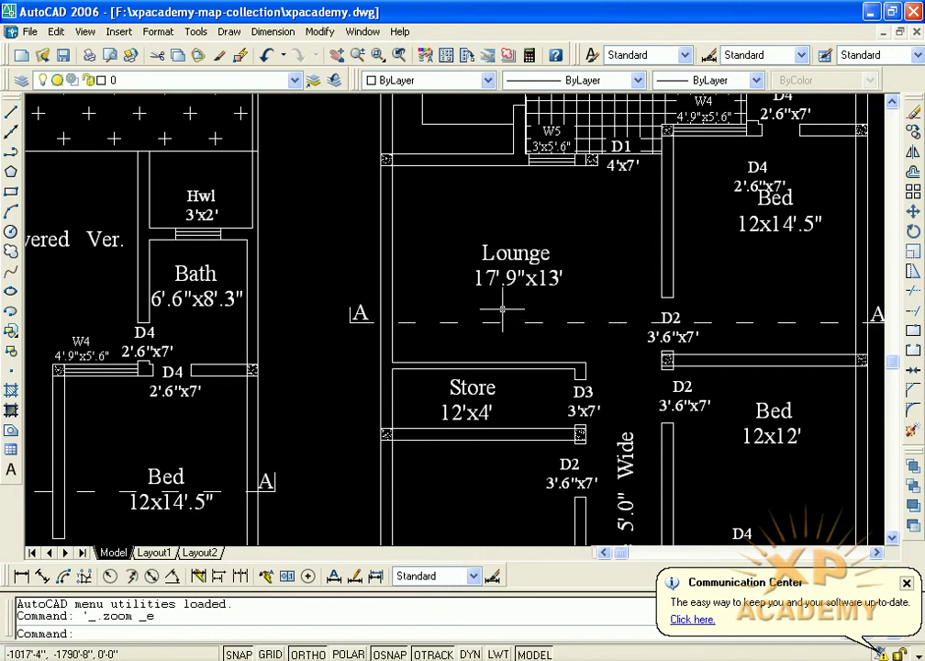
scroll(519, 318, down, 4)
mouse_move(505, 312)
middle_down()
mouse_move(500, 267)
mouse_move(443, 79)
middle_up()
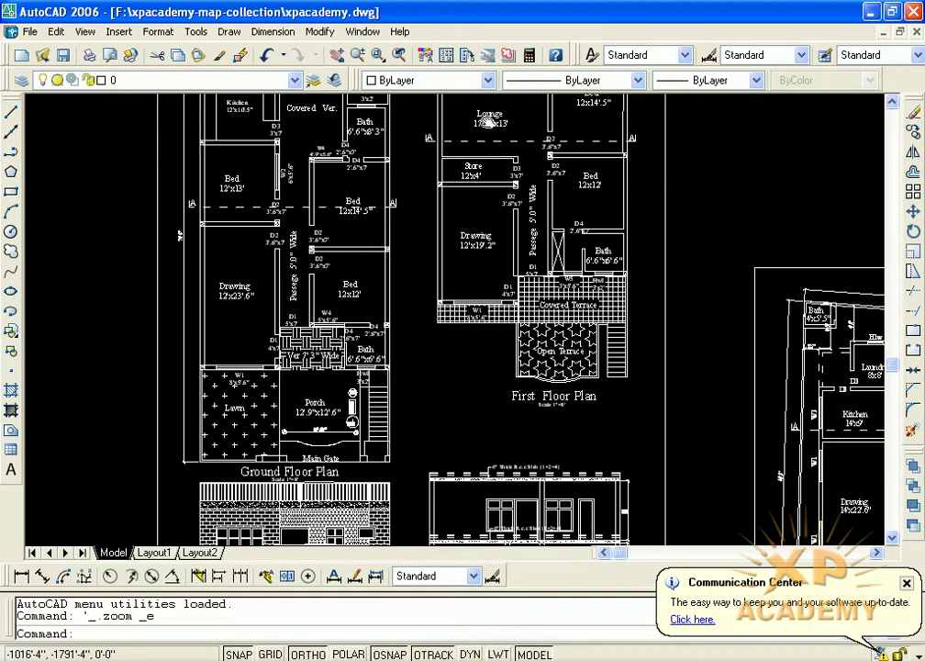
Inspect Section At A.A's foundation, slab thickness, 10' dimensions and lintel labels
scroll(404, 395, up, 3)
scroll(390, 404, up, 2)
scroll(372, 368, up, 2)
middle_drag(371, 501, 371, 262)
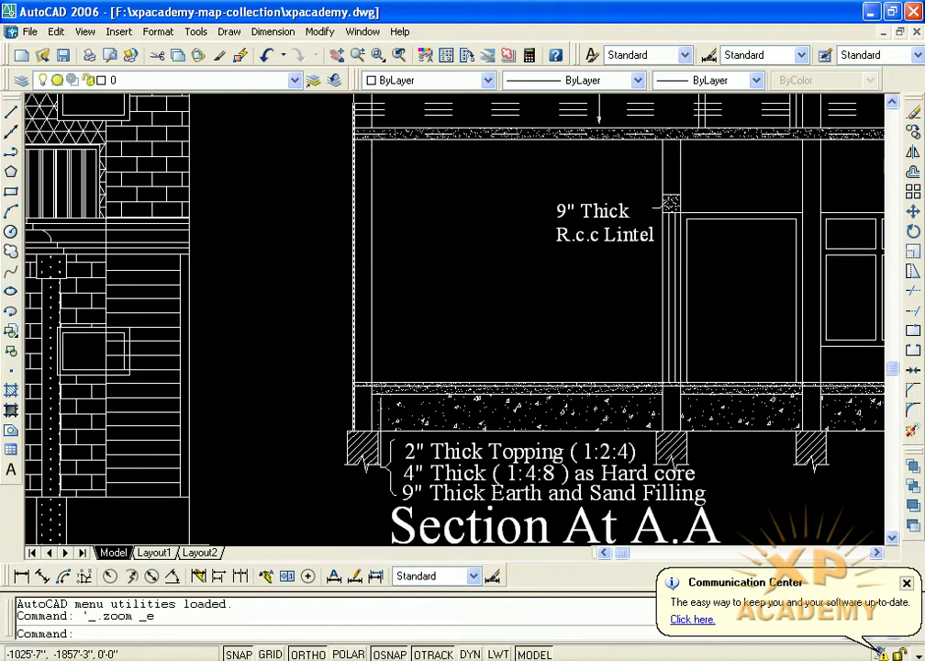
middle_drag(439, 266, 314, 457)
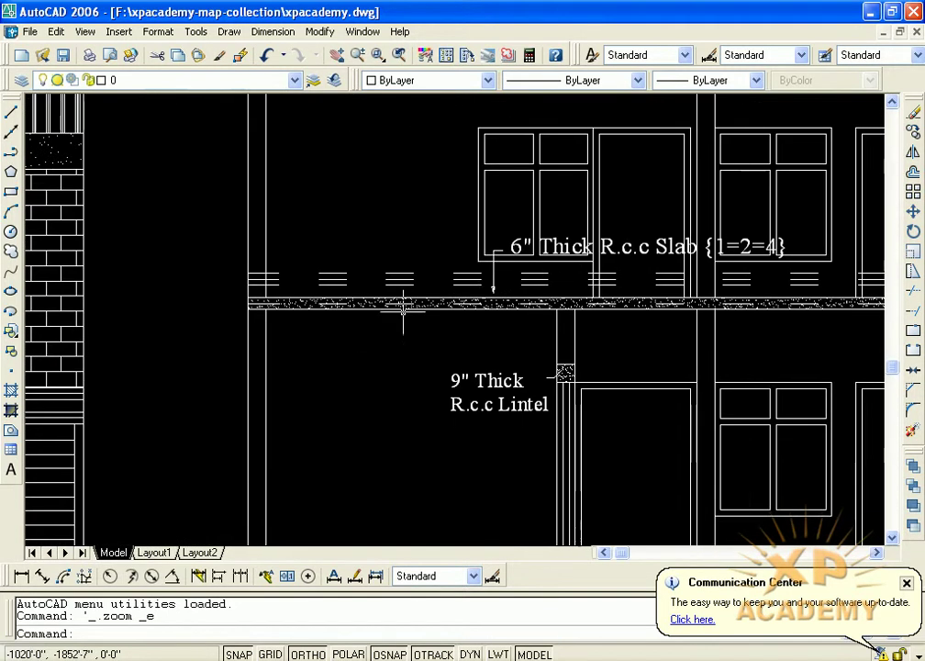
middle_drag(384, 287, 324, 326)
middle_drag(466, 325, 325, 322)
mouse_move(402, 296)
middle_down()
mouse_move(560, 262)
mouse_move(514, 216)
mouse_move(512, 187)
middle_up()
middle_drag(471, 403, 459, 89)
mouse_move(459, 364)
middle_down()
mouse_move(459, 331)
mouse_move(304, 479)
middle_up()
mouse_move(367, 294)
middle_down()
mouse_move(487, 393)
mouse_move(377, 421)
middle_up()
Pan from the floor plans down to the Front Elevation beside Section At A.A
scroll(486, 409, down, 5)
scroll(479, 265, up, 3)
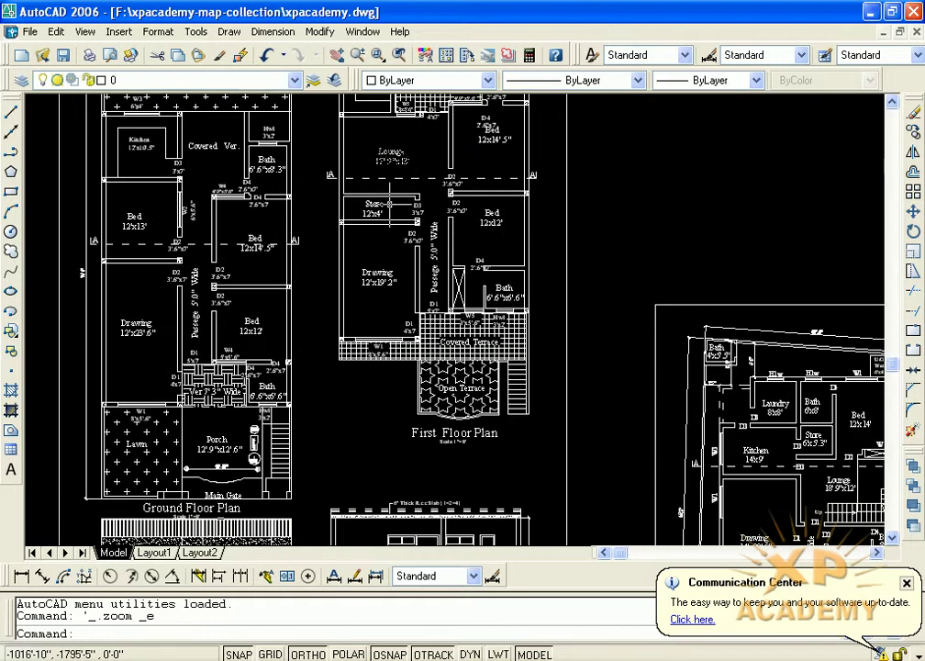
mouse_move(390, 158)
middle_down()
mouse_move(579, 321)
mouse_move(575, 351)
middle_up()
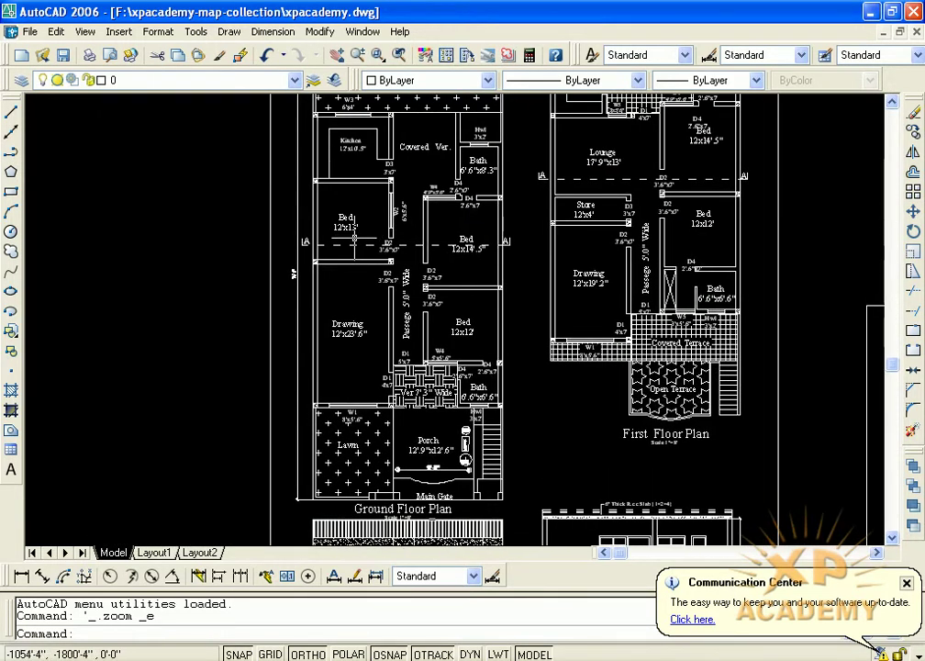
middle_drag(479, 103, 473, 124)
mouse_move(496, 420)
middle_down()
mouse_move(496, 293)
mouse_move(394, 101)
middle_up()
Zoom out and move across the sheets to the other Ground and First Floor plan set
scroll(532, 323, up, 3)
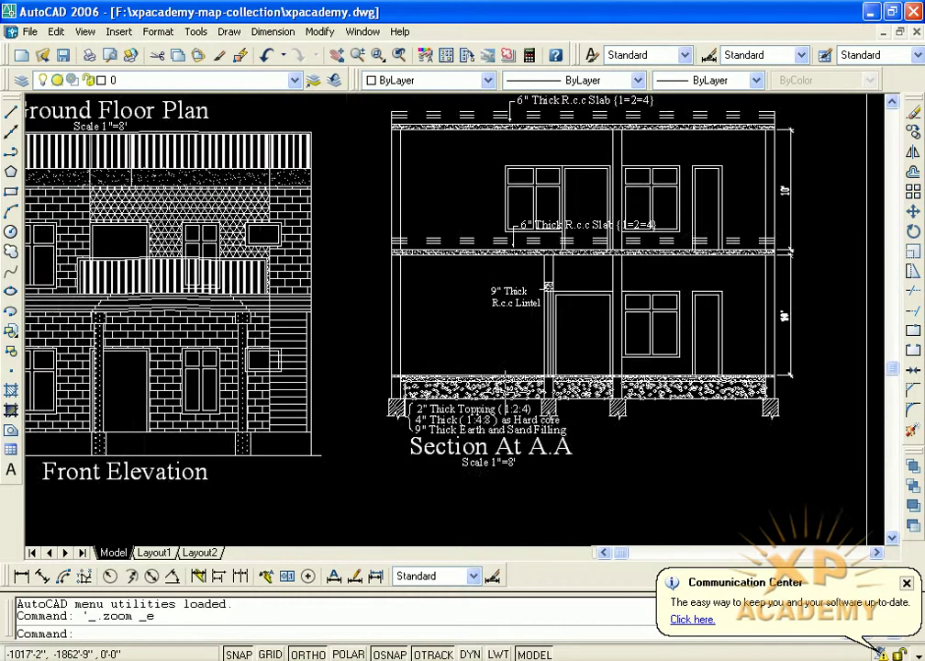
scroll(507, 356, up, 1)
scroll(541, 329, down, 3)
middle_drag(541, 329, 92, 329)
scroll(92, 329, down, 2)
scroll(459, 303, down, 1)
middle_drag(459, 303, 312, 303)
Zoom into its ground floor plan to the 14'x14' Bed Rooms, 8'x5' Baths and Dress
scroll(367, 303, up, 1)
scroll(367, 303, up, 2)
scroll(533, 459, up, 2)
scroll(423, 433, up, 1)
scroll(497, 419, down, 1)
scroll(459, 266, up, 2)
scroll(459, 266, up, 1)
scroll(352, 332, down, 3)
mouse_move(137, 137)
middle_down()
mouse_move(305, 283)
mouse_move(320, 491)
middle_up()
scroll(306, 283, up, 2)
mouse_move(302, 331)
middle_down()
mouse_move(326, 386)
mouse_move(313, 423)
middle_up()
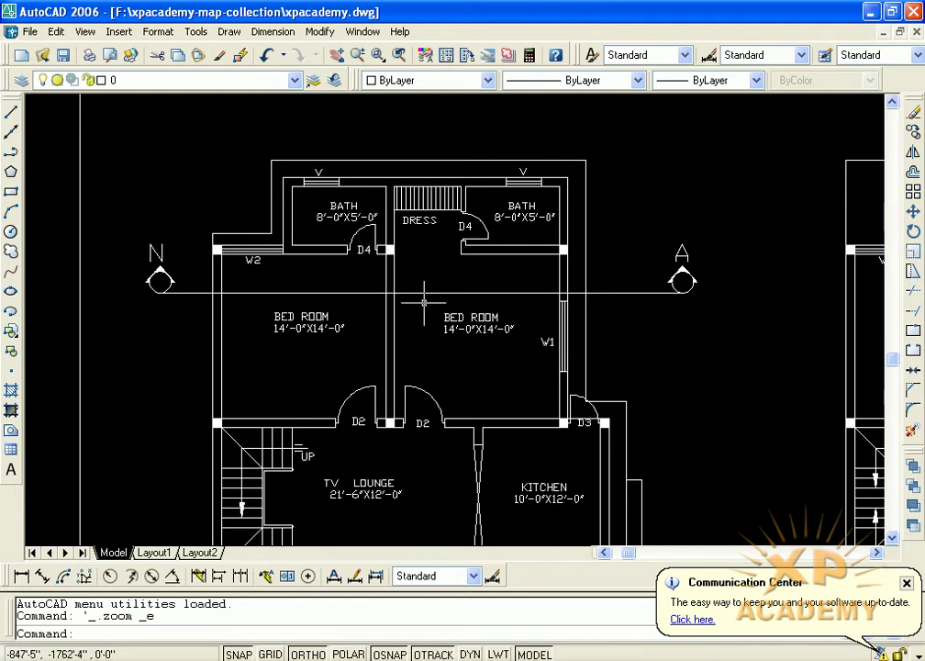
Move from that set's floor plans to its first-floor section drawing and center it
scroll(533, 372, down, 2)
mouse_move(532, 372)
middle_down()
mouse_move(217, 122)
mouse_move(87, 124)
middle_up()
scroll(390, 275, down, 2)
middle_drag(389, 276, 401, 184)
scroll(385, 410, up, 2)
middle_drag(385, 410, 390, 383)
Inspect the section's PERAPET WALL, height dimensions, plinth beam and SECTION AT title
scroll(355, 344, up, 2)
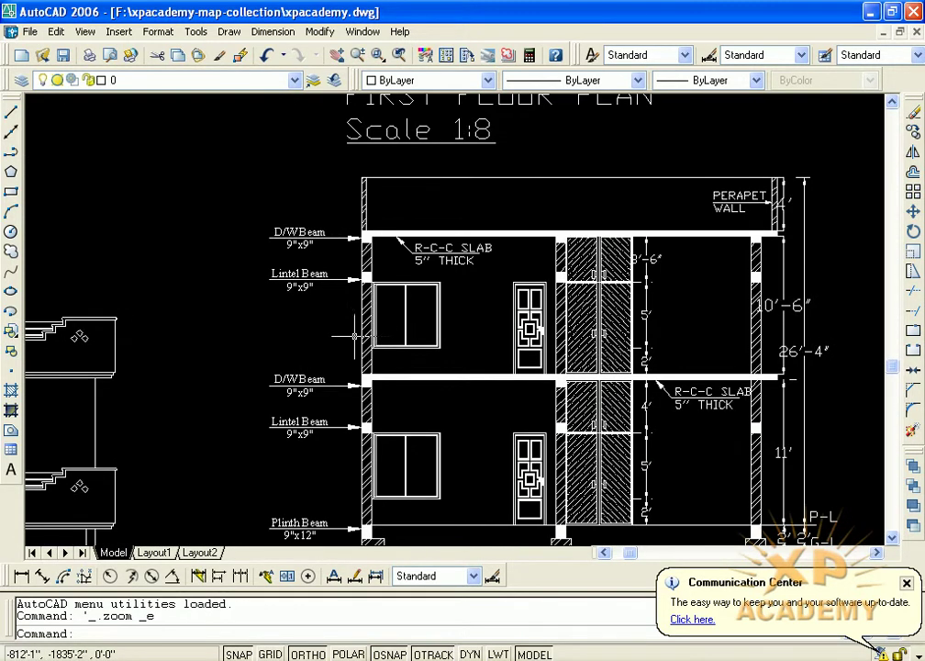
scroll(371, 374, up, 2)
middle_drag(657, 280, 496, 283)
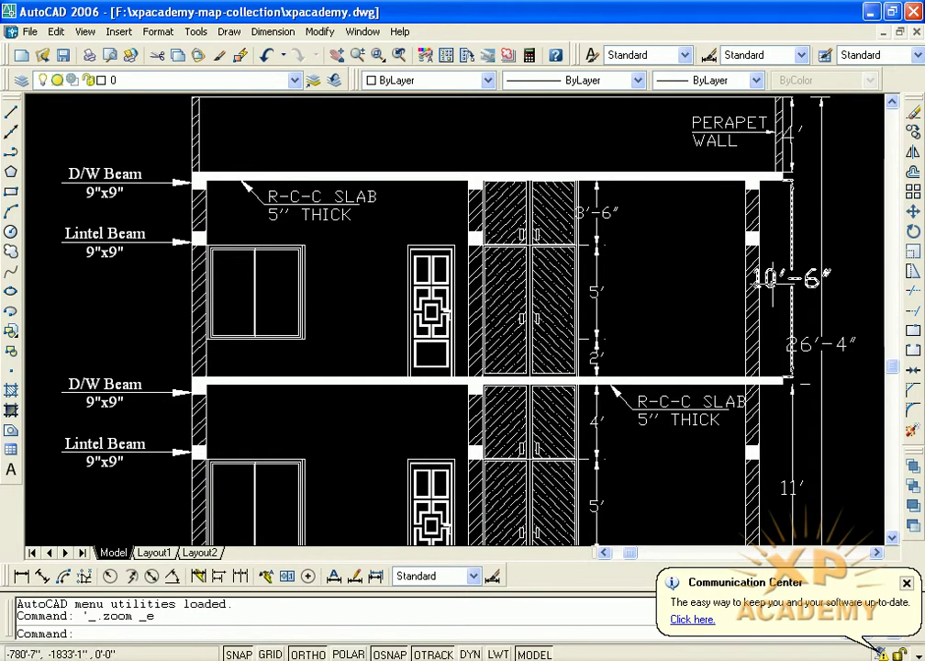
mouse_move(161, 363)
middle_down()
mouse_move(392, 248)
mouse_move(521, 118)
mouse_move(407, 120)
middle_up()
middle_drag(420, 290, 421, 315)
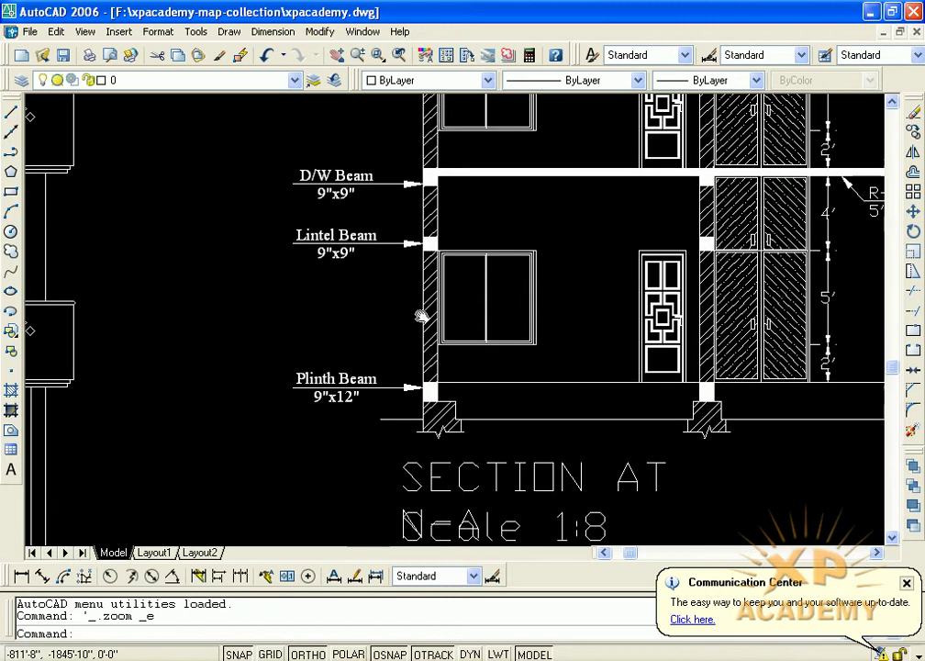
scroll(385, 213, up, 2)
mouse_move(405, 241)
middle_down()
mouse_move(276, 216)
mouse_move(367, 230)
middle_up()
Zoom out to frame that set's plans, elevation and section together
scroll(367, 230, down, 3)
scroll(368, 246, down, 4)
middle_drag(397, 255, 672, 277)
scroll(147, 265, up, 3)
Zoom from the multi-sheet overview to the lintel and slab of Section At A.A
scroll(288, 308, down, 3)
scroll(257, 349, down, 4)
middle_drag(257, 349, 353, 353)
scroll(219, 339, up, 2)
scroll(275, 303, up, 2)
scroll(278, 276, up, 3)
middle_drag(302, 227, 302, 286)
scroll(302, 287, up, 5)
middle_drag(252, 364, 280, 340)
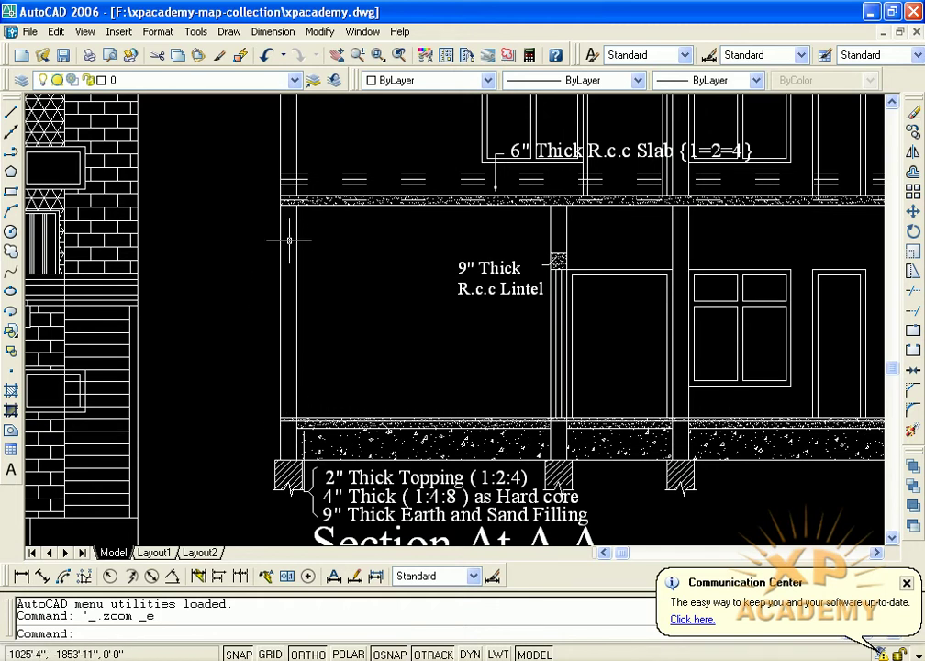
Zoom in further, select the wall line beside the lintel, then clear the selection
scroll(303, 248, down, 5)
scroll(392, 306, up, 1)
scroll(392, 306, up, 2)
scroll(391, 305, up, 1)
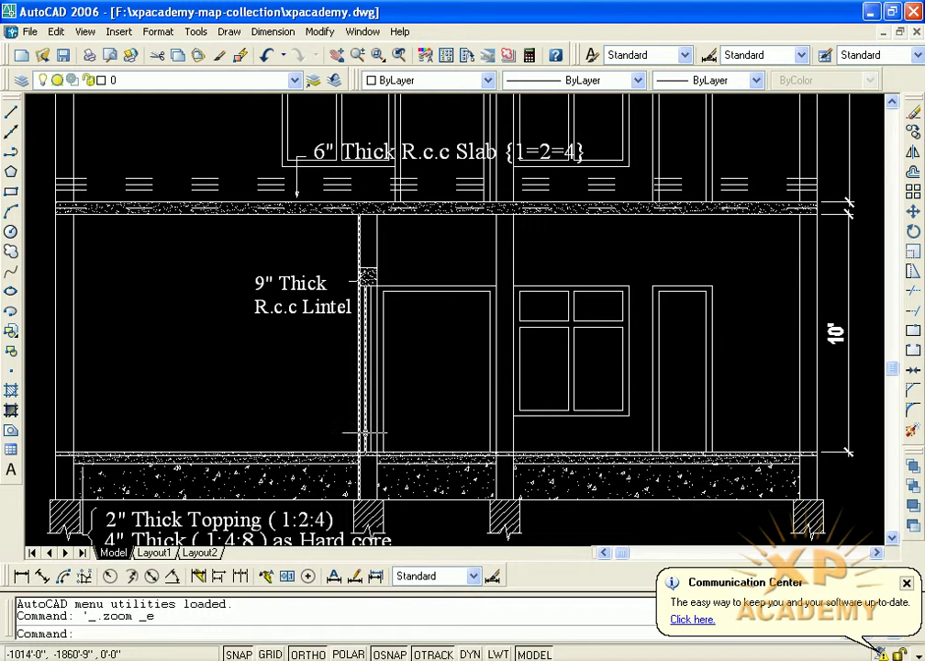
scroll(372, 280, up, 2)
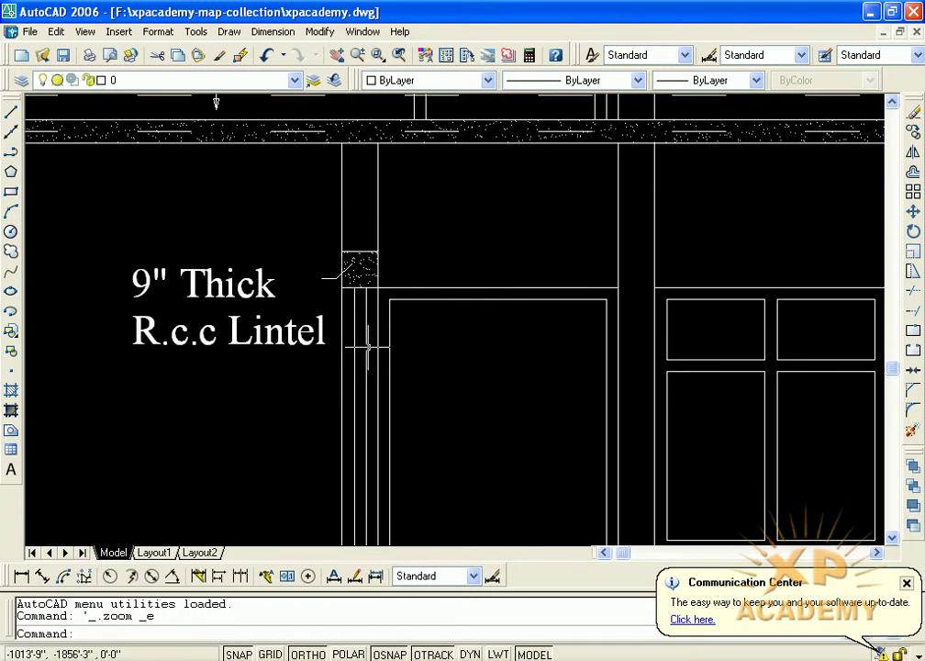
scroll(347, 312, down, 2)
scroll(348, 376, down, 2)
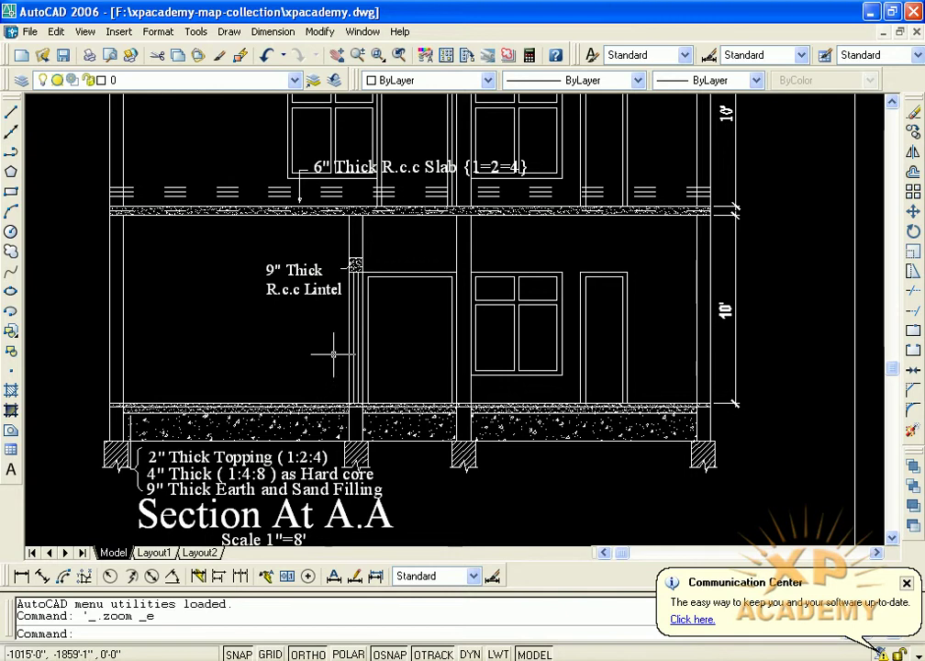
click(350, 373)
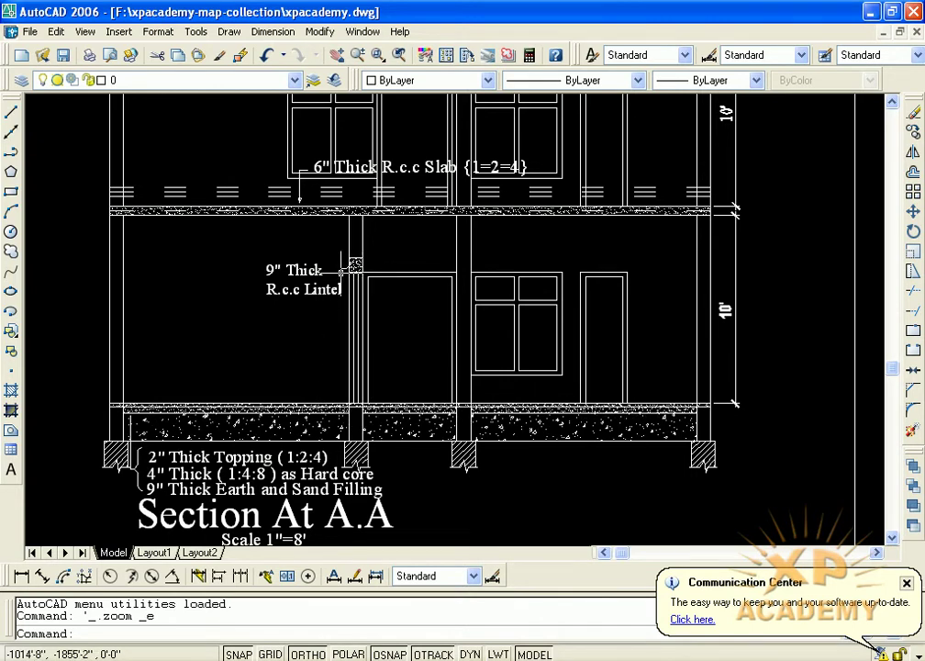
key(Escape)
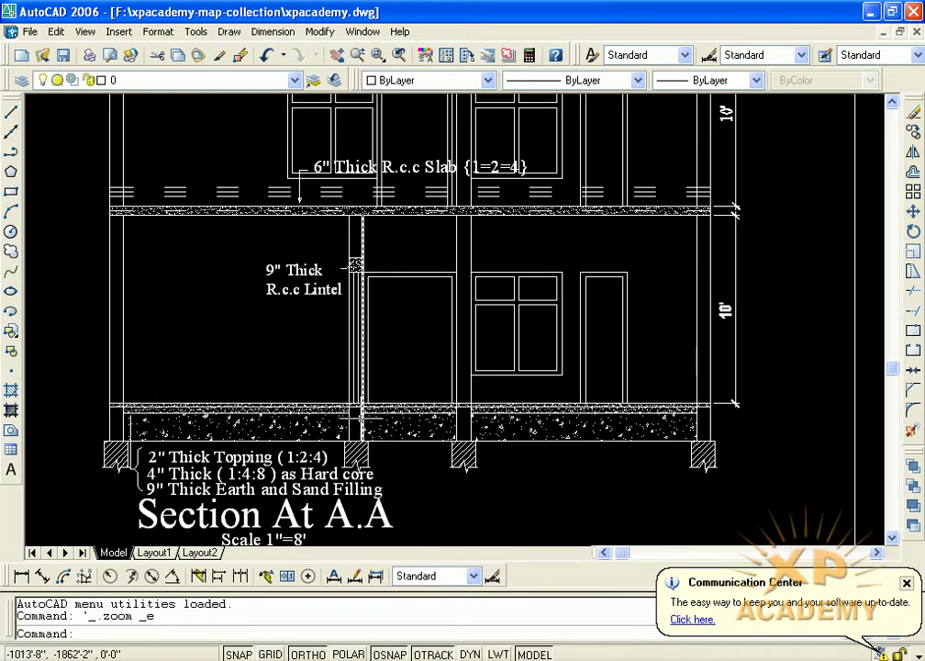
Zoom to the Ground Floor Plan's A–A line through the Bed rooms and Drawing room
scroll(352, 260, up, 3)
middle_drag(352, 326, 321, 294)
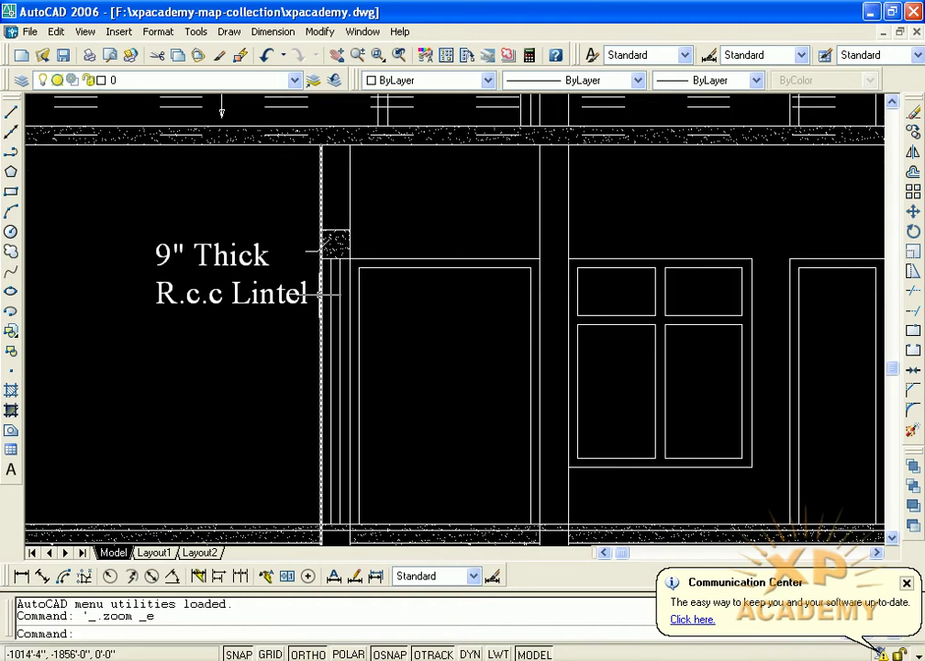
scroll(323, 294, down, 10)
scroll(303, 303, up, 1)
scroll(294, 303, up, 2)
scroll(275, 275, up, 1)
scroll(220, 183, up, 2)
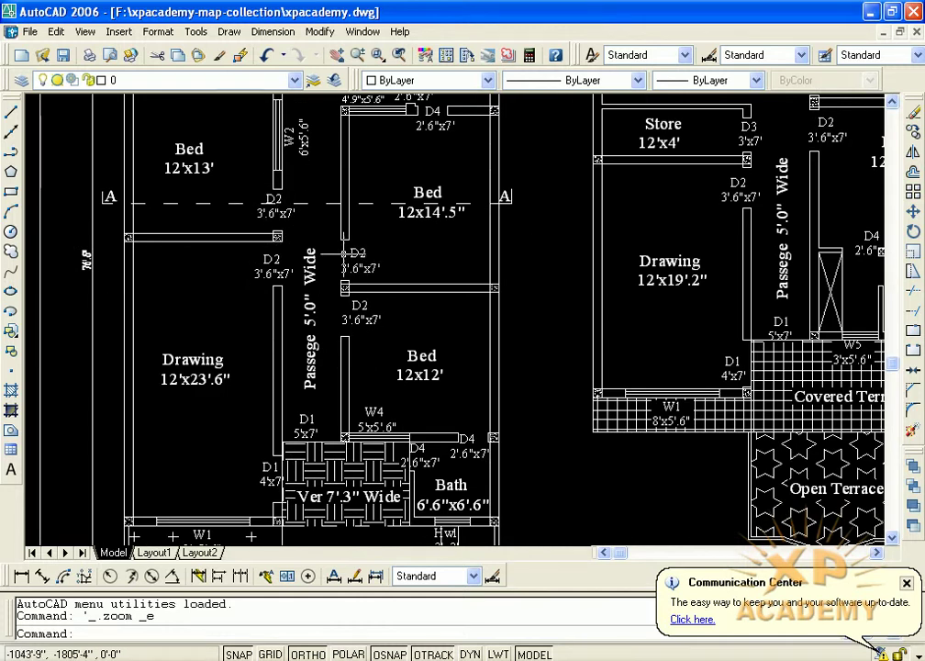
Move from the floor plans and elevation to the Section At A.A drawing
scroll(353, 267, down, 3)
middle_drag(280, 357, 246, 153)
scroll(383, 418, down, 2)
middle_drag(412, 475, 383, 418)
scroll(383, 418, up, 2)
scroll(383, 418, up, 1)
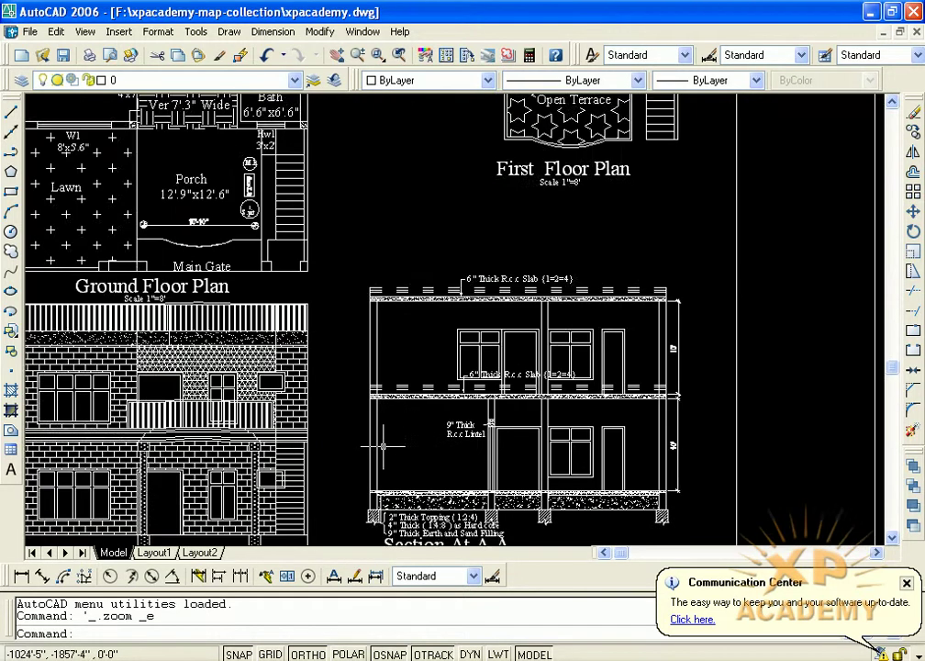
middle_drag(428, 351, 244, 272)
scroll(307, 347, up, 3)
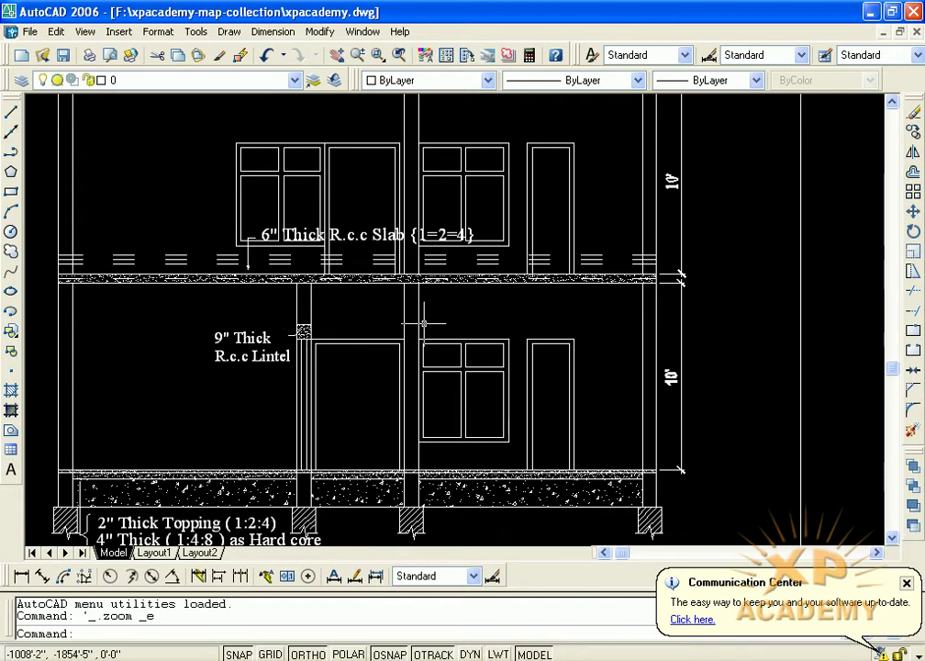
Inspect the section's earth and sand filling, slab, topping and hardcore notes
middle_drag(228, 379, 194, 368)
scroll(199, 367, up, 3)
middle_drag(192, 351, 267, 377)
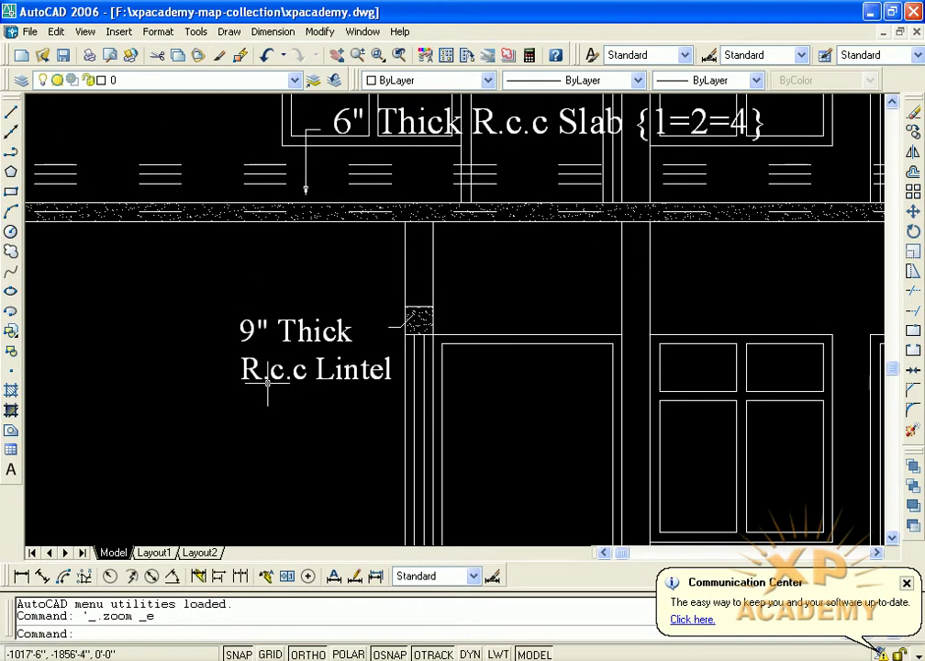
scroll(293, 441, down, 2)
mouse_move(295, 427)
middle_down()
mouse_move(294, 361)
mouse_move(266, 361)
mouse_move(268, 338)
mouse_move(253, 363)
middle_up()
scroll(259, 335, up, 2)
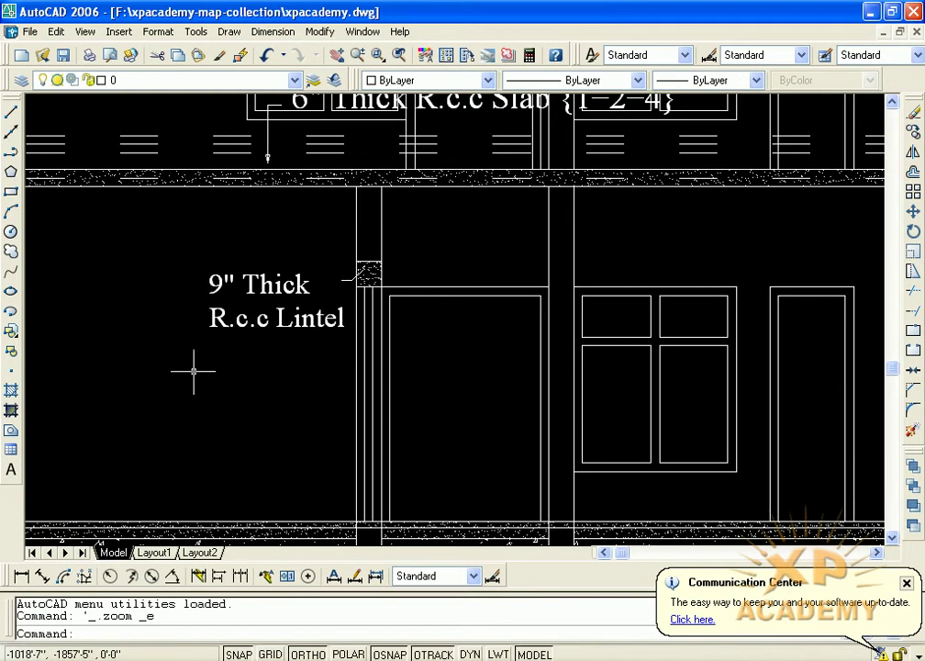
scroll(372, 281, up, 2)
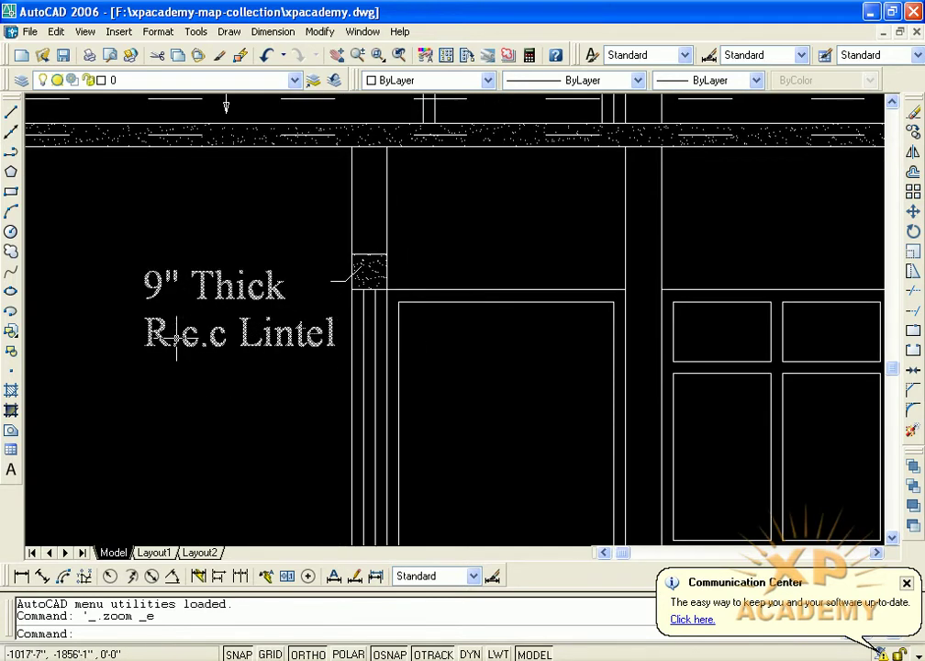
scroll(299, 379, down, 5)
Frame the whole section beside the plan, then its slab, lintel labels and title
middle_drag(367, 413, 226, 396)
scroll(474, 366, down, 2)
scroll(475, 366, up, 2)
scroll(610, 354, up, 3)
middle_drag(302, 326, 464, 414)
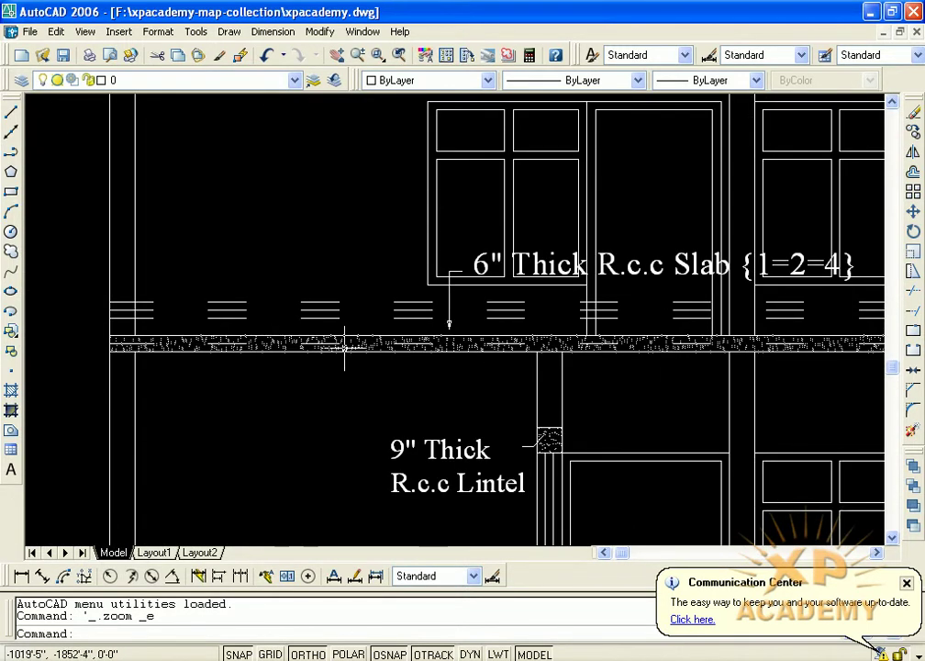
scroll(436, 351, down, 2)
middle_drag(436, 351, 346, 264)
mouse_move(350, 372)
middle_down()
mouse_move(357, 318)
mouse_move(340, 358)
middle_up()
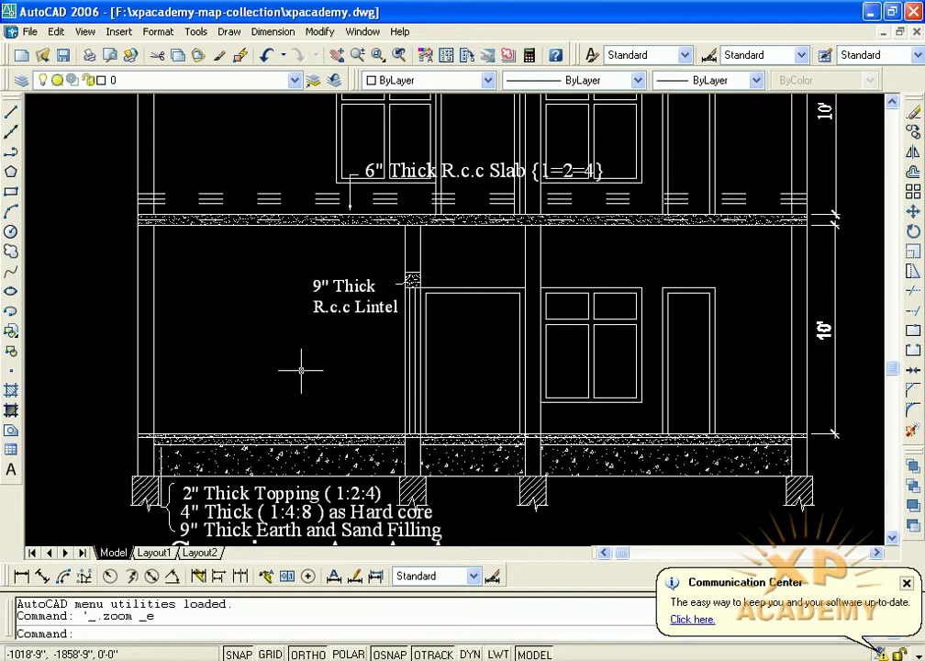
middle_drag(302, 370, 264, 284)
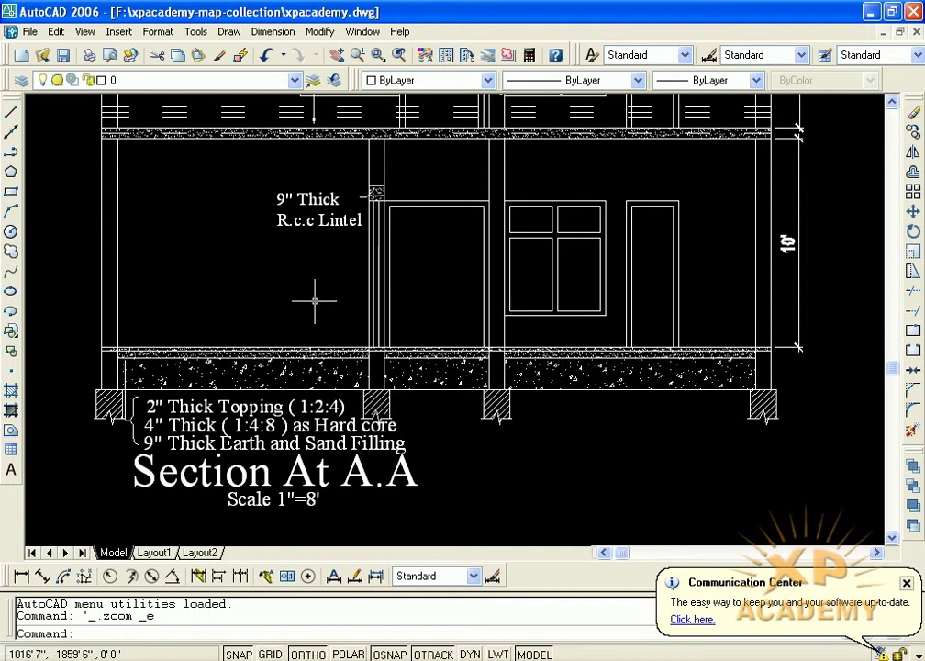
Bring the section's upper-floor windows and slab into view
middle_drag(311, 313, 290, 403)
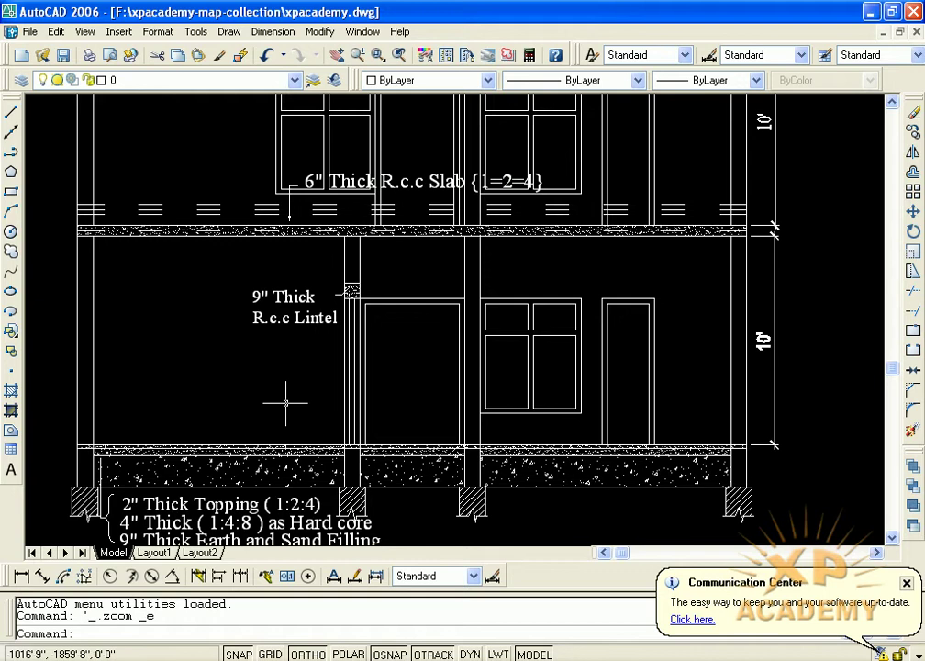
middle_drag(275, 321, 280, 381)
scroll(293, 320, up, 2)
scroll(433, 397, down, 5)
scroll(436, 165, up, 4)
scroll(463, 243, up, 4)
scroll(481, 303, down, 3)
scroll(481, 303, down, 3)
Pan to the second set's floor plans, front elevation, LAWN and plan titles
mouse_move(480, 302)
middle_down()
mouse_move(367, 276)
mouse_move(466, 317)
mouse_move(138, 337)
middle_up()
scroll(367, 275, down, 3)
scroll(469, 282, up, 2)
middle_drag(469, 283, 669, 345)
Frame the section's beams with its D/W Beam and Lintel Beam labels
middle_drag(532, 253, 392, 375)
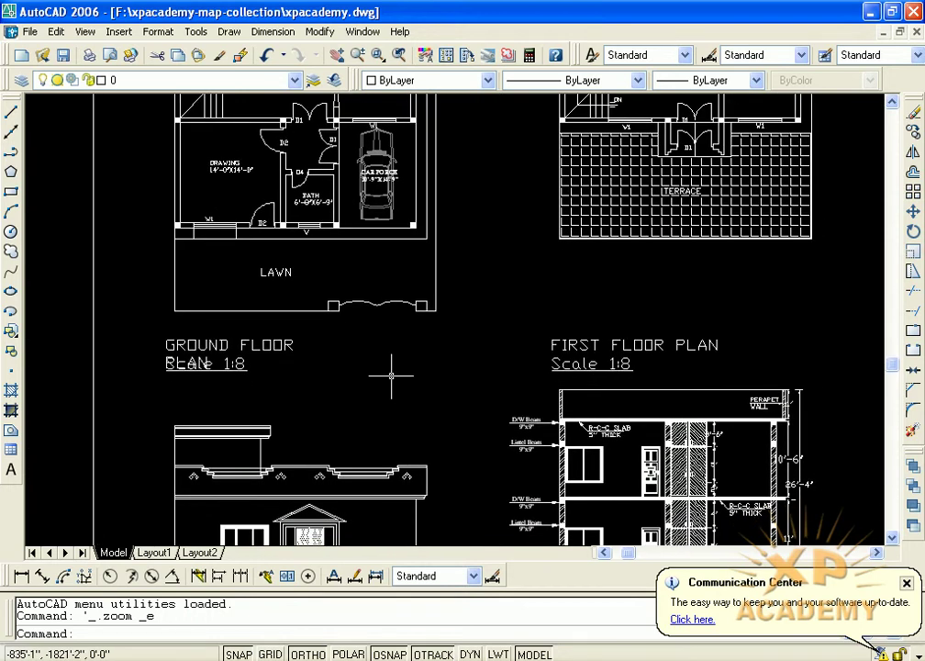
mouse_move(399, 369)
middle_down()
mouse_move(356, 178)
mouse_move(373, 503)
mouse_move(367, 374)
mouse_move(320, 248)
middle_up()
scroll(457, 389, up, 3)
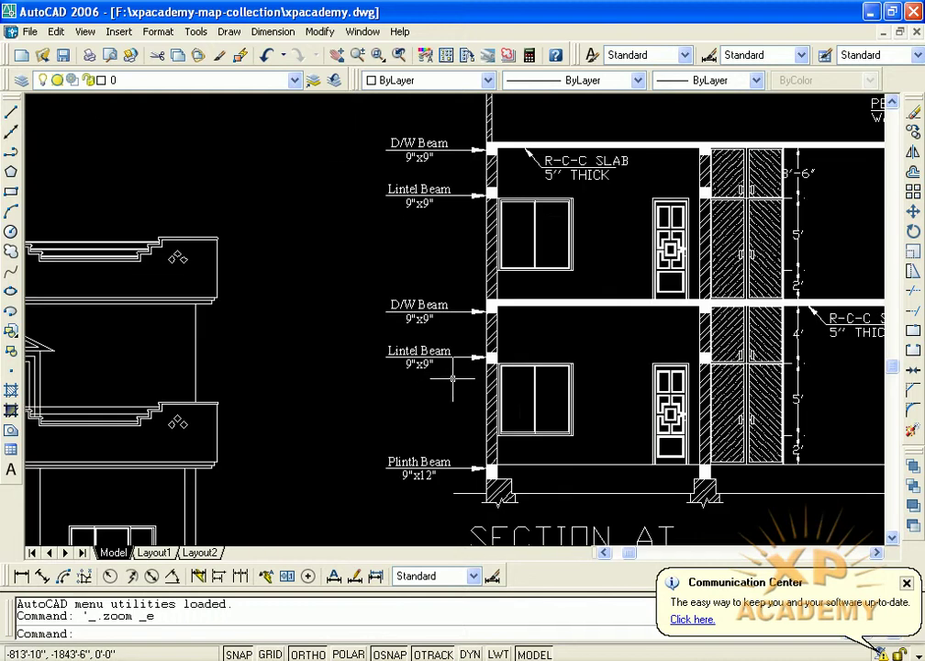
middle_drag(464, 492, 379, 338)
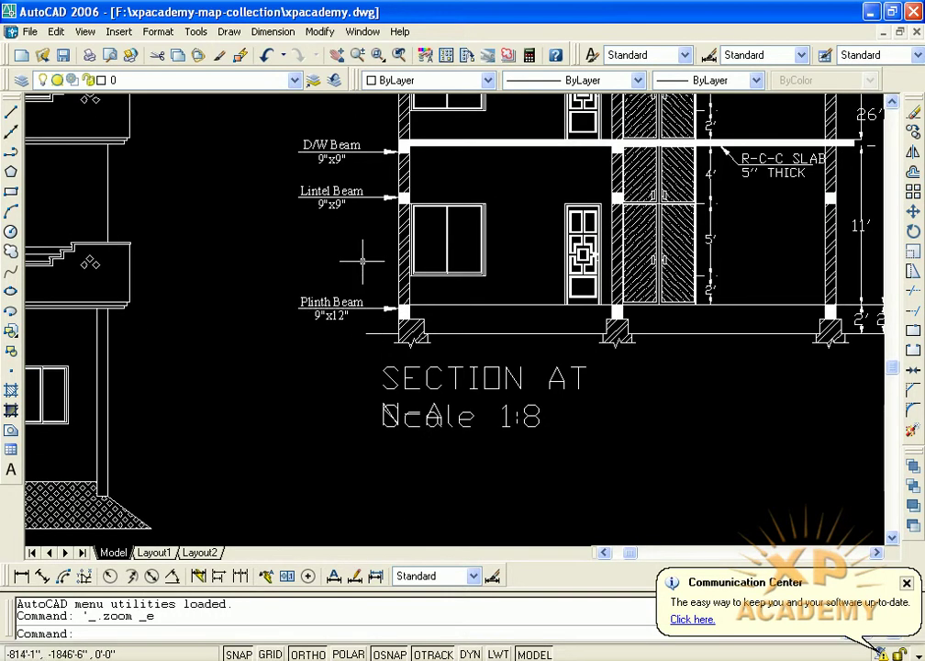
scroll(390, 315, up, 3)
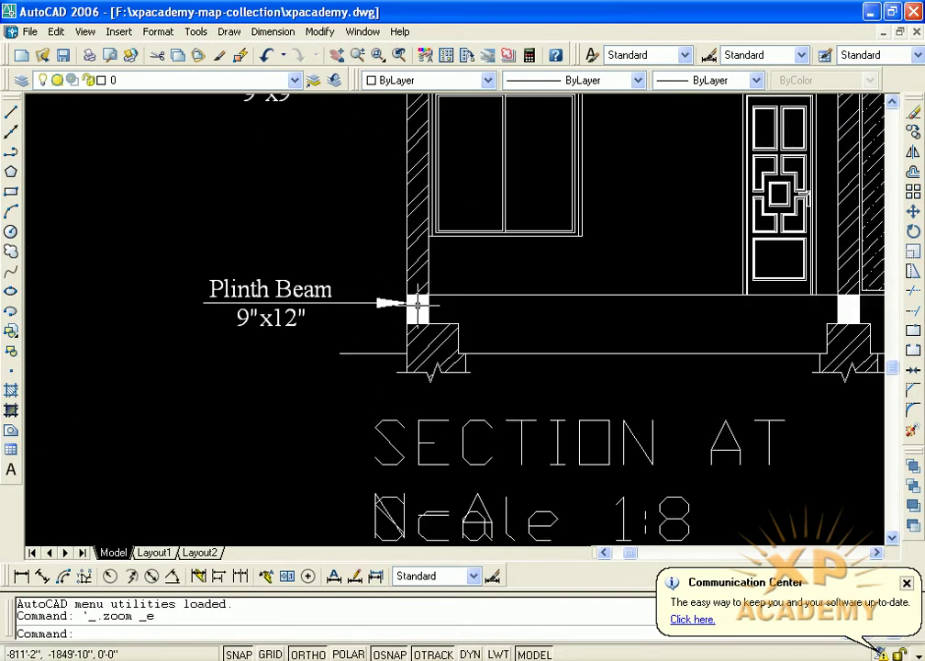
mouse_move(415, 299)
middle_down()
mouse_move(423, 491)
mouse_move(413, 433)
middle_up()
middle_drag(443, 472, 448, 485)
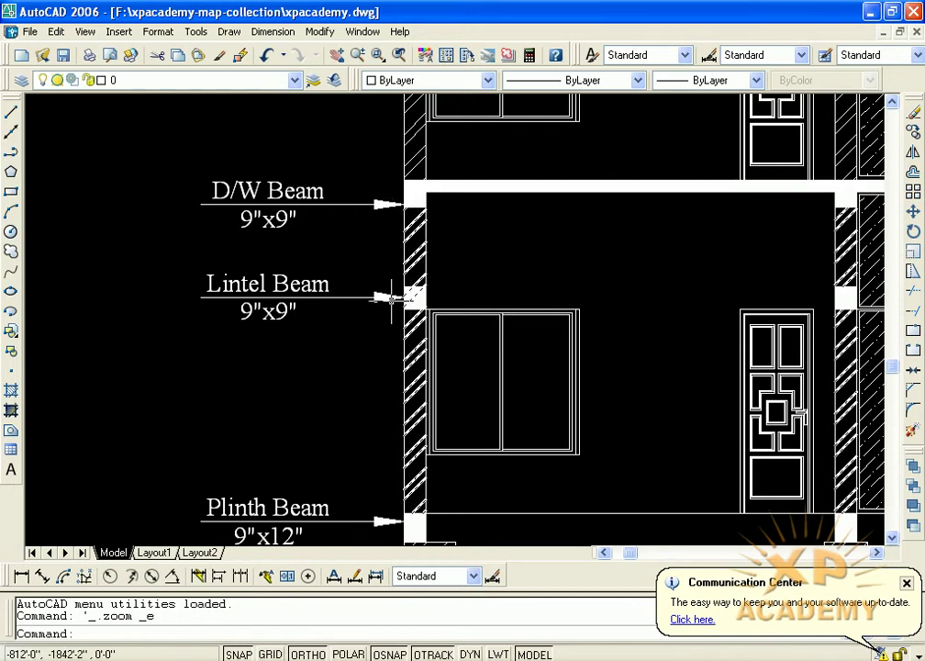
Pan to the floor plan's two 14'-0"x14'-0" Bed Rooms beside the north arrow
scroll(408, 318, down, 5)
middle_drag(275, 129, 401, 394)
middle_drag(303, 138, 417, 437)
middle_drag(238, 110, 248, 260)
middle_drag(200, 77, 244, 173)
scroll(294, 192, up, 3)
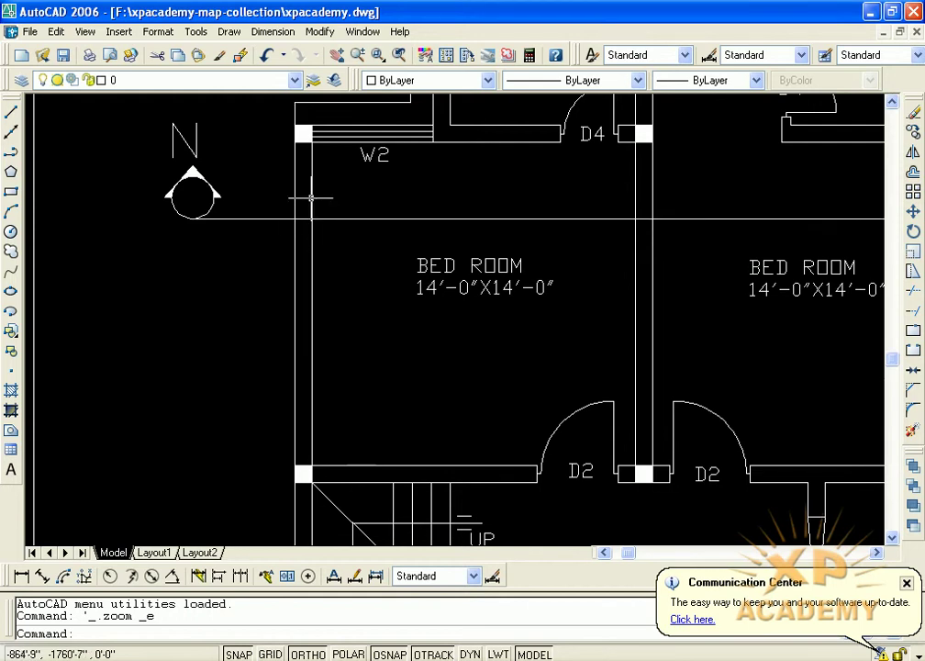
Zoom out and pan back and forth between the section drawing and both floor plans
scroll(322, 227, down, 3)
middle_drag(322, 226, 101, 101)
middle_drag(385, 386, 385, 252)
scroll(441, 276, up, 2)
scroll(399, 198, up, 4)
scroll(336, 193, down, 4)
middle_drag(336, 193, 514, 386)
scroll(276, 275, down, 2)
middle_drag(275, 229, 276, 340)
scroll(198, 267, up, 5)
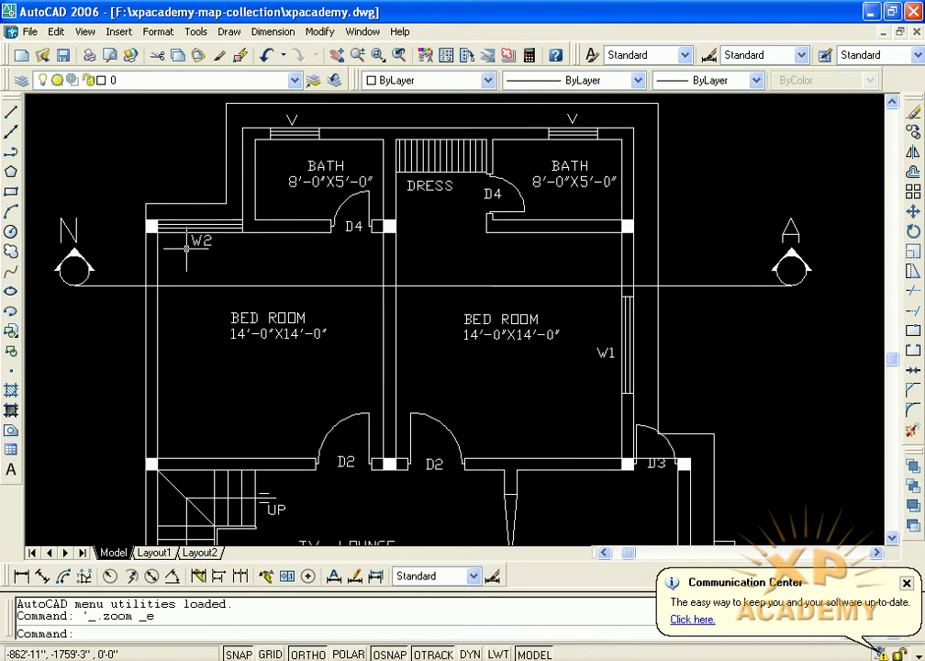
scroll(193, 246, down, 5)
Zoom in on the section's 9"x9" D/W and Lintel Beam and 9"x12" Plinth Beam labels
middle_drag(482, 459, 383, 162)
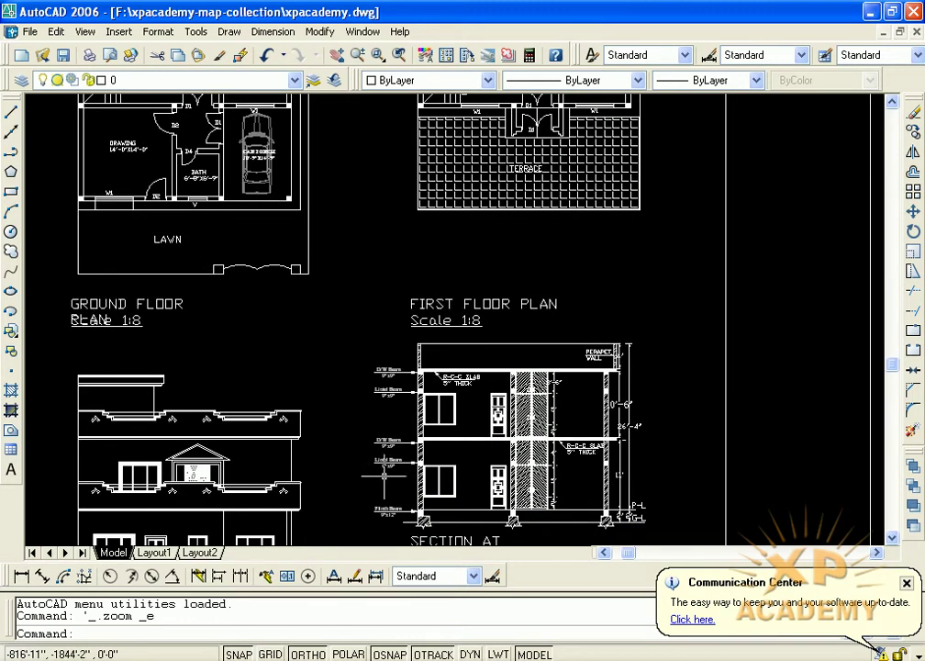
middle_drag(174, 254, 303, 358)
scroll(258, 221, up, 4)
scroll(258, 221, down, 4)
mouse_move(258, 221)
middle_down()
mouse_move(398, 367)
mouse_move(285, 157)
middle_up()
scroll(459, 468, up, 4)
middle_drag(456, 448, 452, 383)
scroll(445, 303, up, 1)
scroll(441, 286, up, 2)
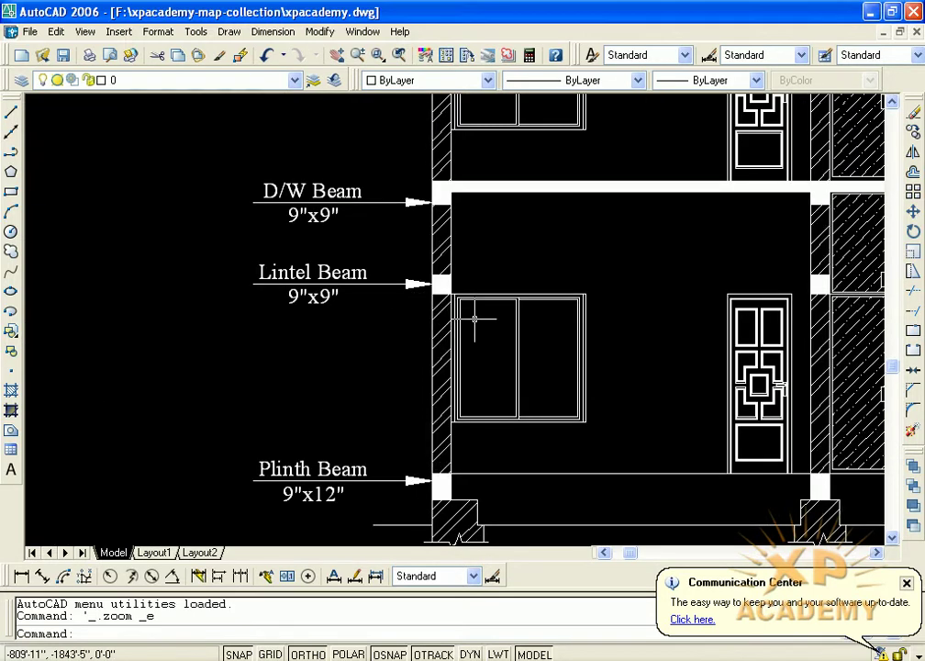
Pan from the Lintel Beam and window to the R-C-C slab and 26'-4" dimension
scroll(439, 308, up, 3)
mouse_move(438, 304)
middle_down()
mouse_move(367, 258)
mouse_move(308, 260)
middle_up()
scroll(363, 257, down, 4)
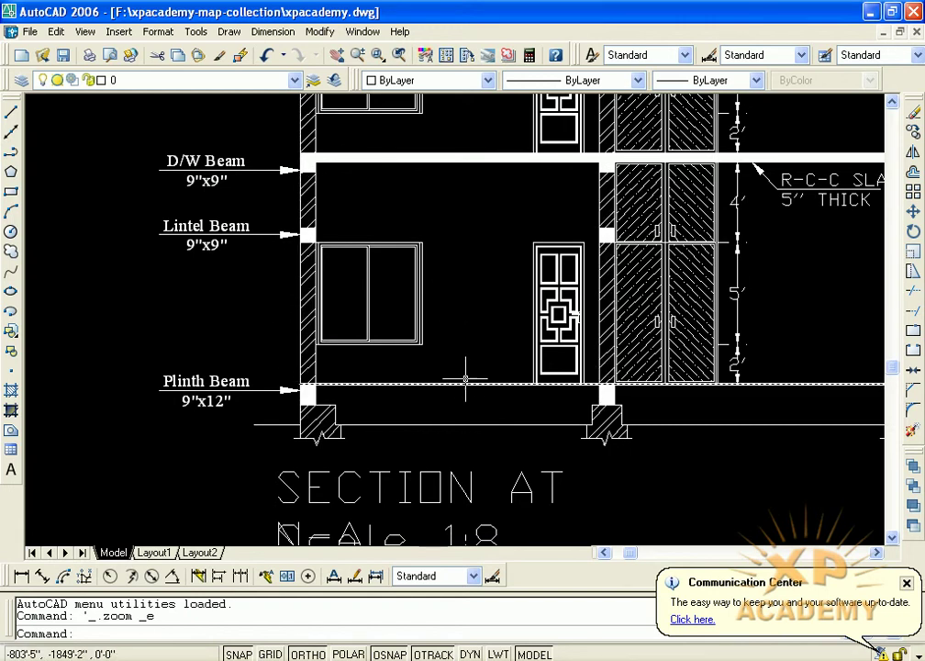
middle_drag(465, 379, 405, 394)
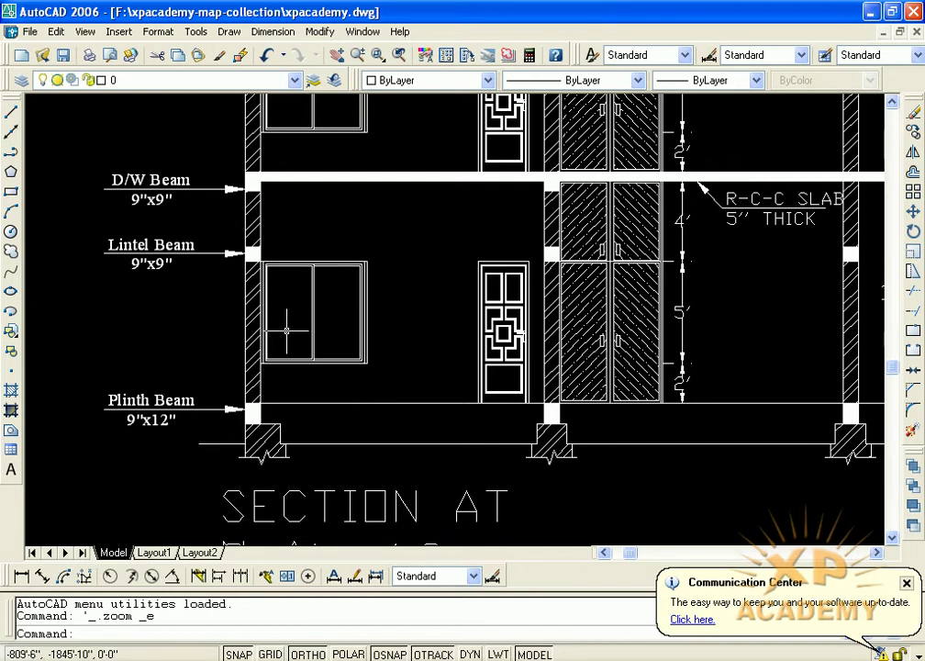
scroll(248, 284, down, 1)
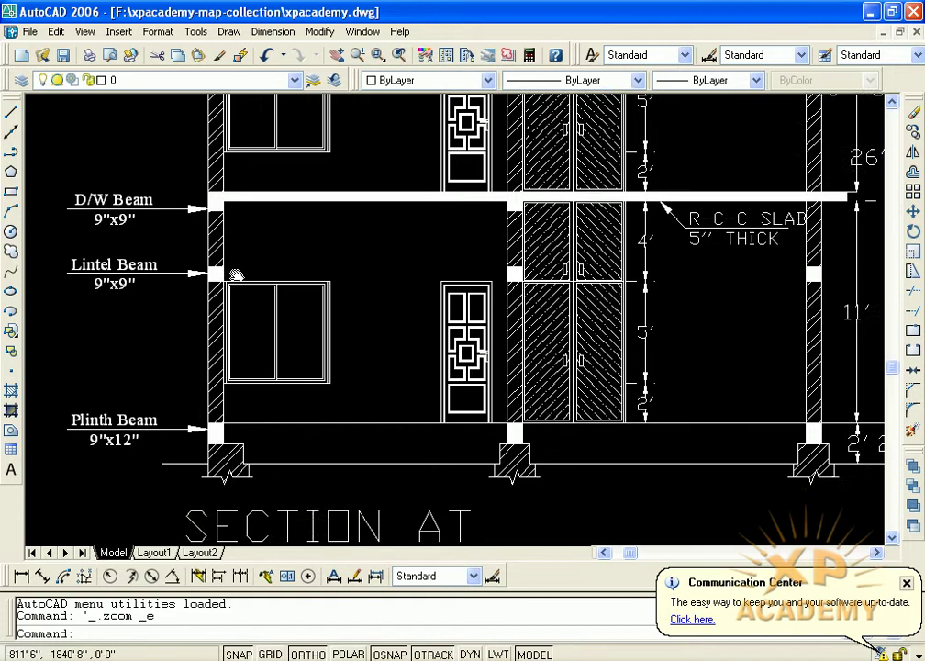
scroll(237, 331, down, 1)
middle_drag(237, 331, 267, 323)
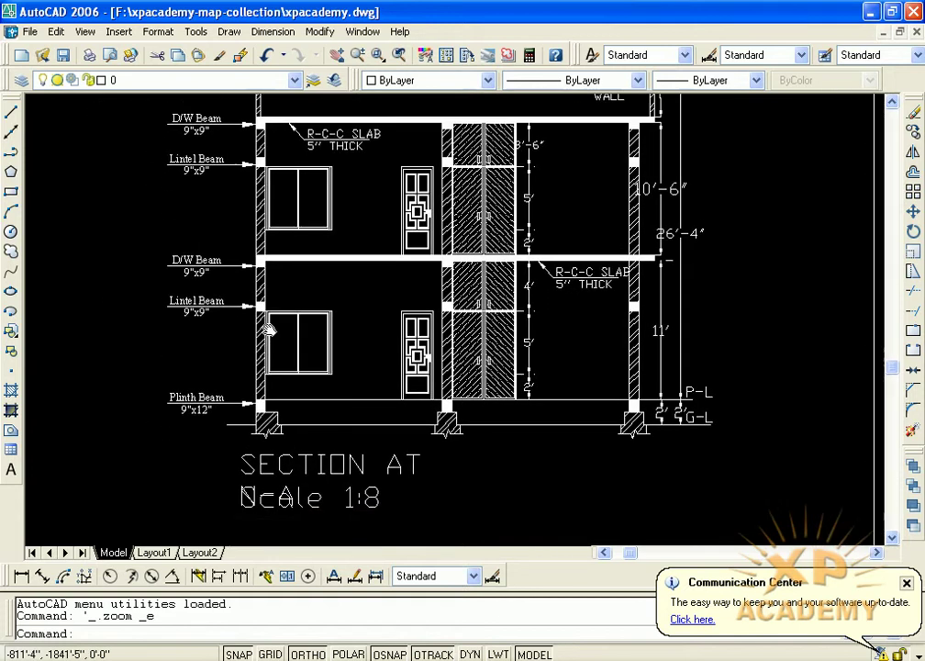
scroll(246, 312, up, 2)
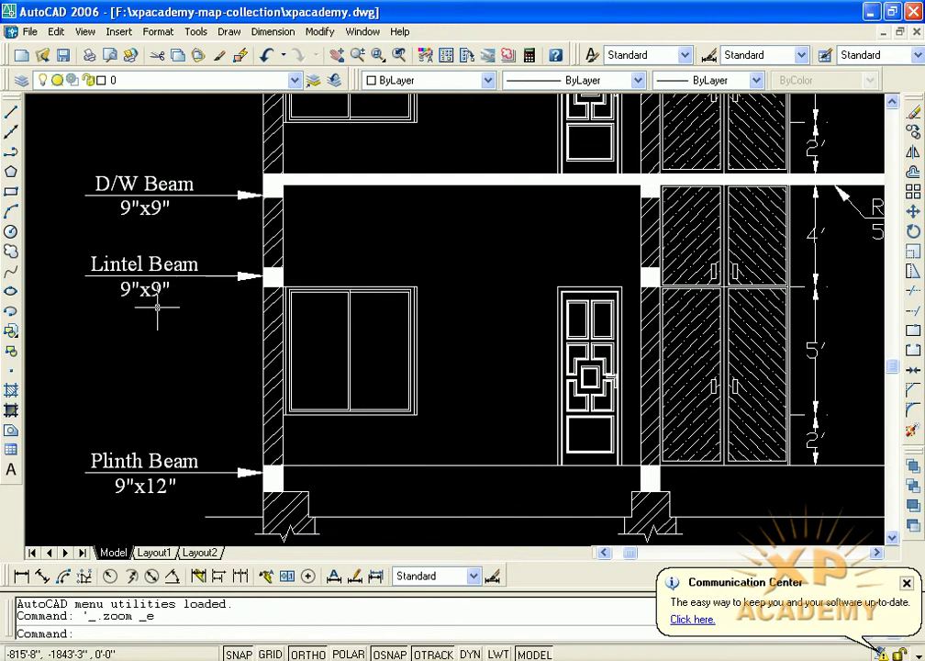
mouse_move(624, 306)
middle_down()
mouse_move(290, 301)
mouse_move(204, 322)
mouse_move(673, 311)
mouse_move(579, 334)
middle_up()
scroll(336, 336, down, 2)
scroll(306, 324, up, 2)
scroll(262, 310, up, 2)
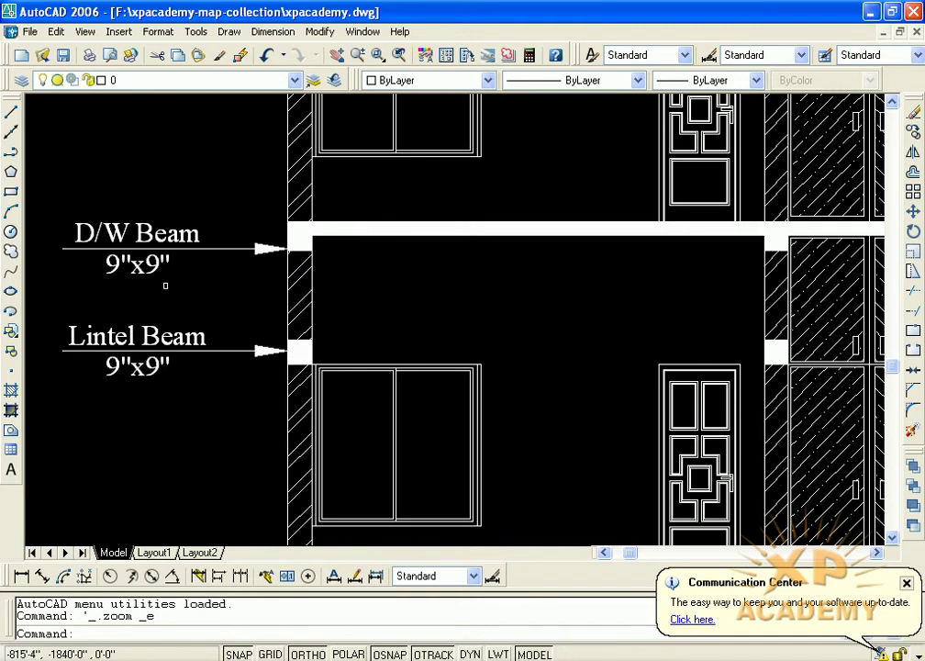
Frame the R-C-C slab, parapet wall and upper slab, then the beam labels
mouse_move(462, 277)
middle_down()
mouse_move(305, 284)
mouse_move(202, 268)
middle_up()
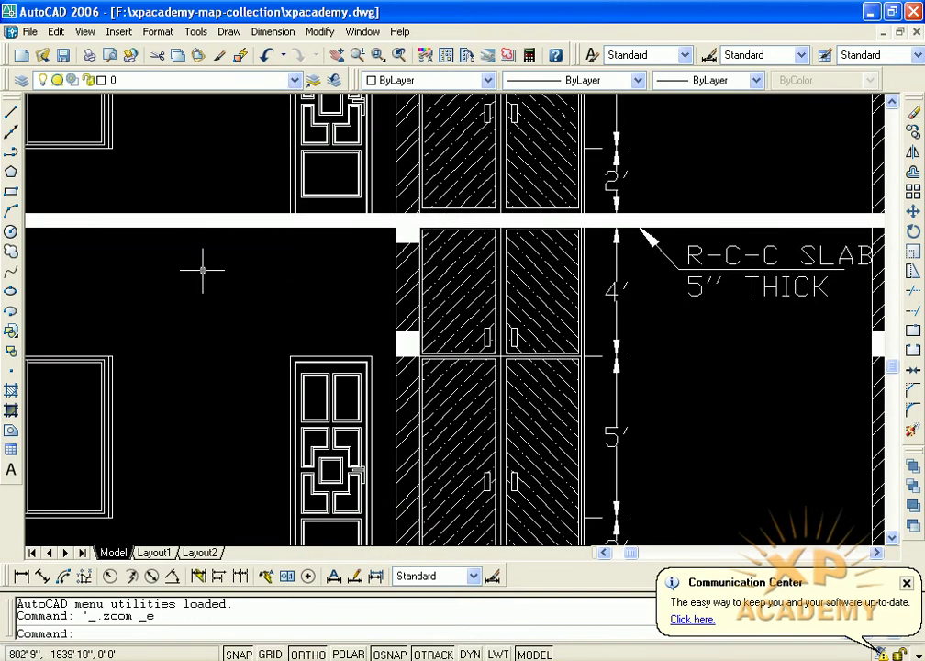
mouse_move(546, 302)
middle_down()
mouse_move(197, 251)
mouse_move(435, 246)
mouse_move(560, 413)
middle_up()
scroll(441, 304, down, 2)
scroll(669, 238, up, 3)
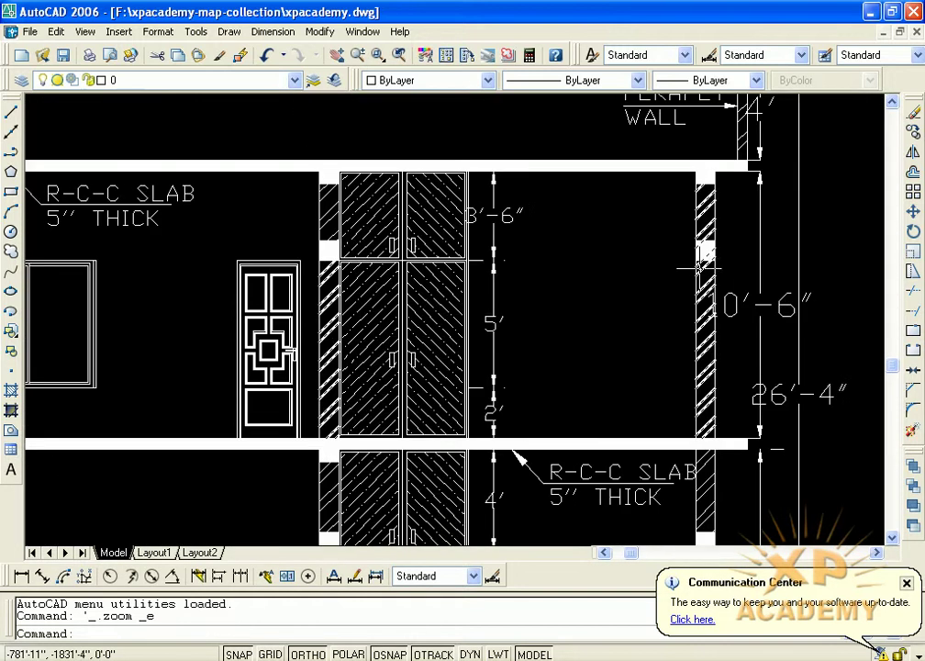
middle_drag(543, 395, 514, 280)
middle_drag(665, 151, 668, 313)
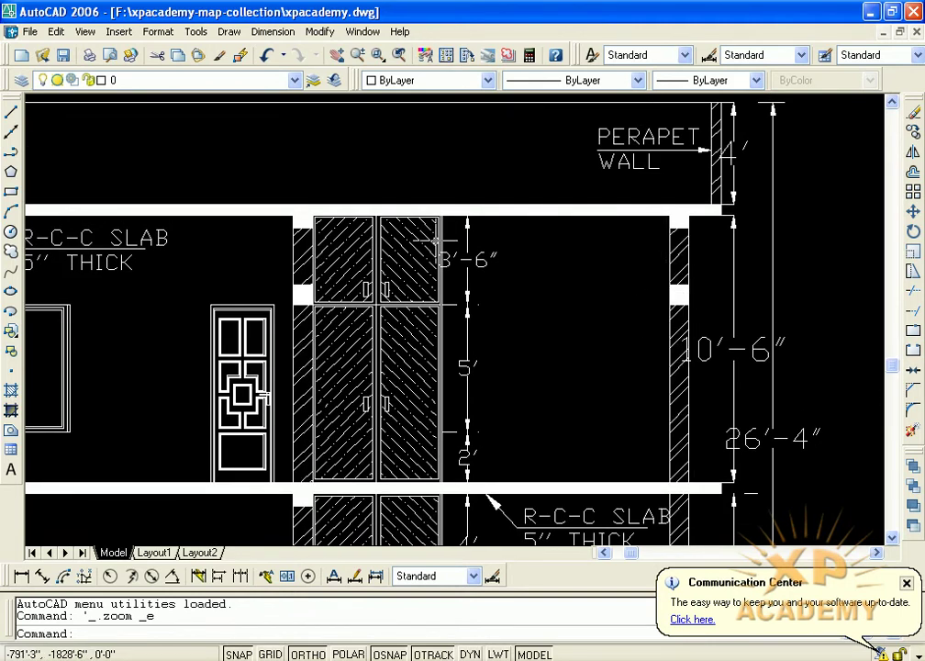
middle_drag(264, 396, 691, 414)
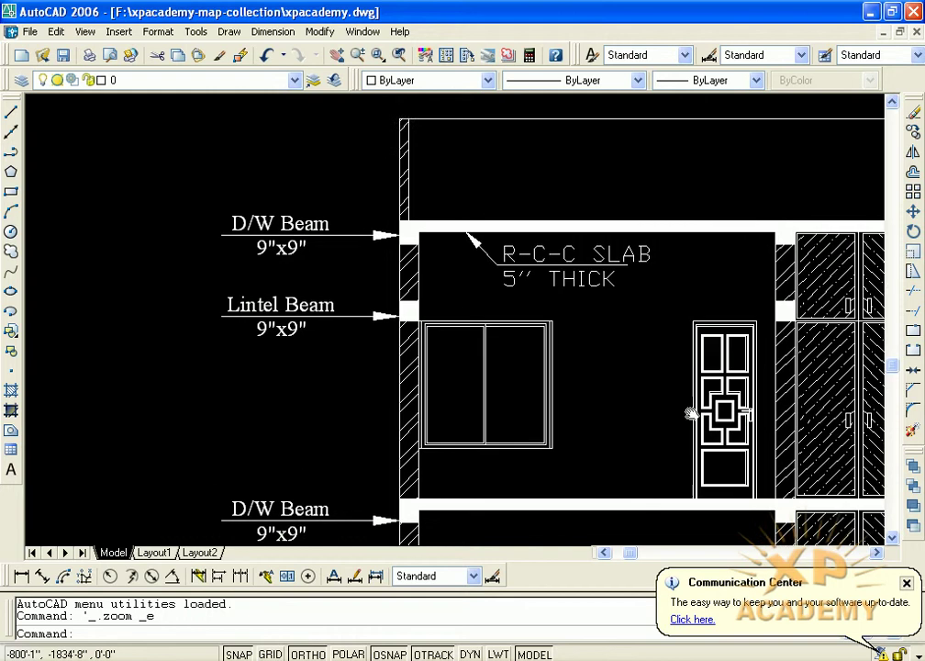
scroll(415, 221, up, 2)
Select the R-C-C slab to point it out, then view both floors' beam labels
click(411, 222)
scroll(410, 222, down, 2)
mouse_move(292, 428)
middle_down()
mouse_move(292, 346)
mouse_move(217, 355)
middle_up()
scroll(292, 346, up, 2)
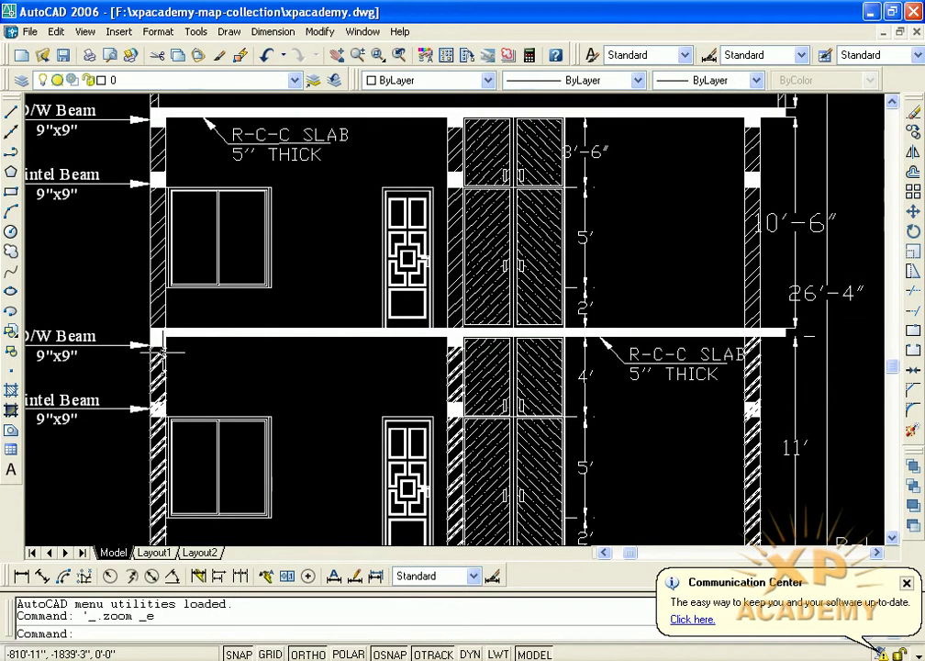
scroll(160, 350, down, 4)
scroll(276, 338, up, 2)
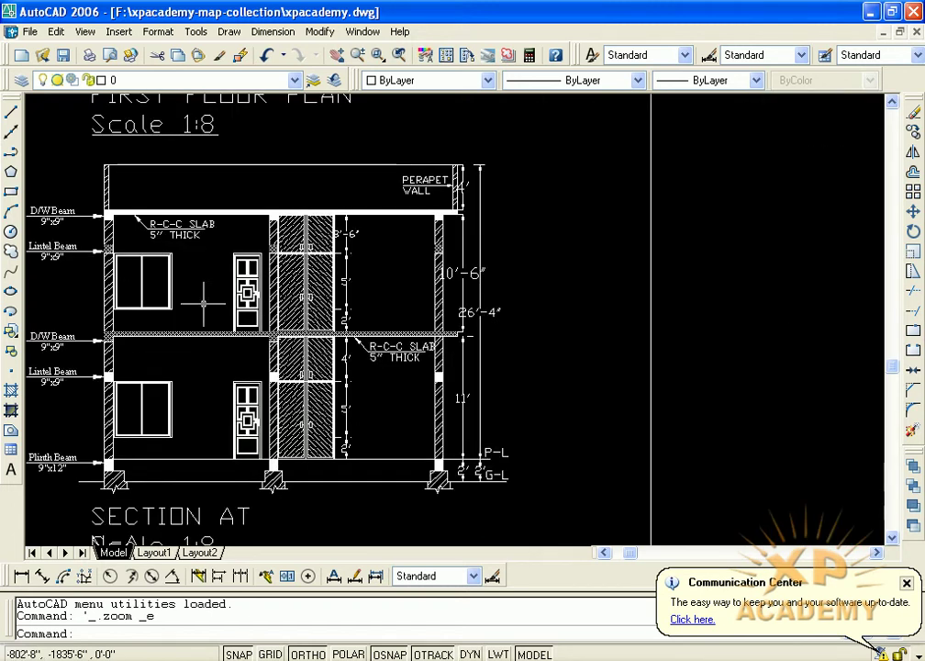
Reposition the section around its title and upper floor, then zoom back out
middle_drag(340, 528, 347, 440)
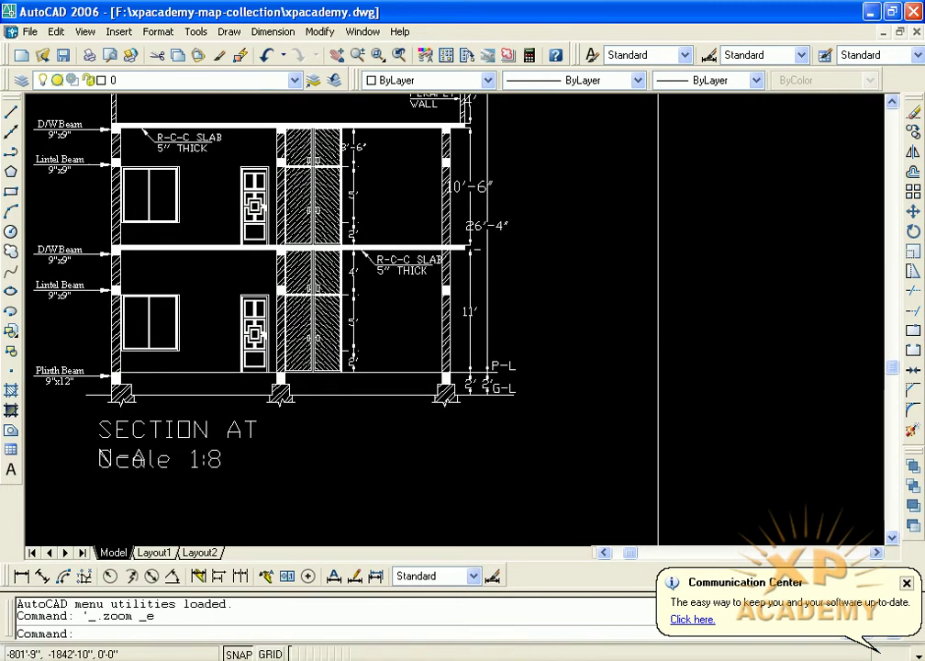
scroll(258, 404, up, 1)
scroll(266, 376, up, 1)
scroll(262, 372, down, 1)
middle_drag(243, 373, 259, 372)
middle_drag(542, 376, 351, 388)
scroll(663, 365, down, 2)
Zoom out to the whole sheet and pan across the other floor plans and elevations
scroll(509, 346, down, 3)
scroll(527, 289, down, 1)
scroll(515, 303, up, 2)
mouse_move(514, 303)
middle_down()
mouse_move(337, 393)
mouse_move(624, 394)
middle_up()
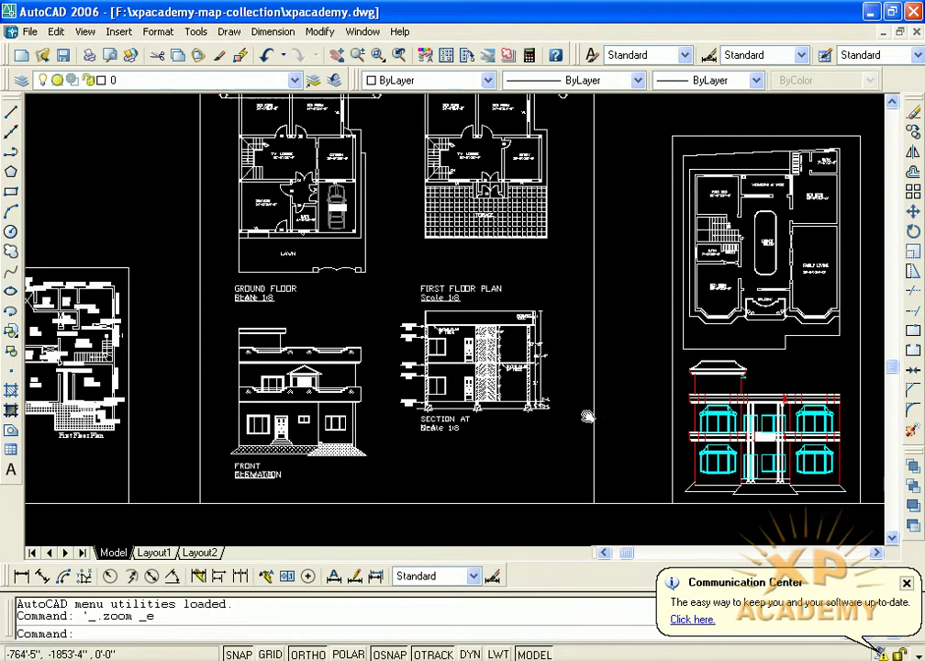
middle_drag(92, 395, 537, 392)
middle_drag(340, 376, 502, 376)
scroll(337, 413, up, 6)
Pan past the Ground Floor Plan porch to the right-hand plans and cyan-window elevation
mouse_move(243, 202)
middle_down()
mouse_move(471, 301)
mouse_move(753, 481)
mouse_move(508, 107)
middle_up()
scroll(662, 272, down, 2)
middle_drag(663, 272, 698, 556)
middle_drag(698, 355, 663, 402)
scroll(706, 354, down, 4)
middle_drag(881, 377, 514, 371)
middle_drag(771, 372, 533, 372)
middle_drag(881, 376, 110, 371)
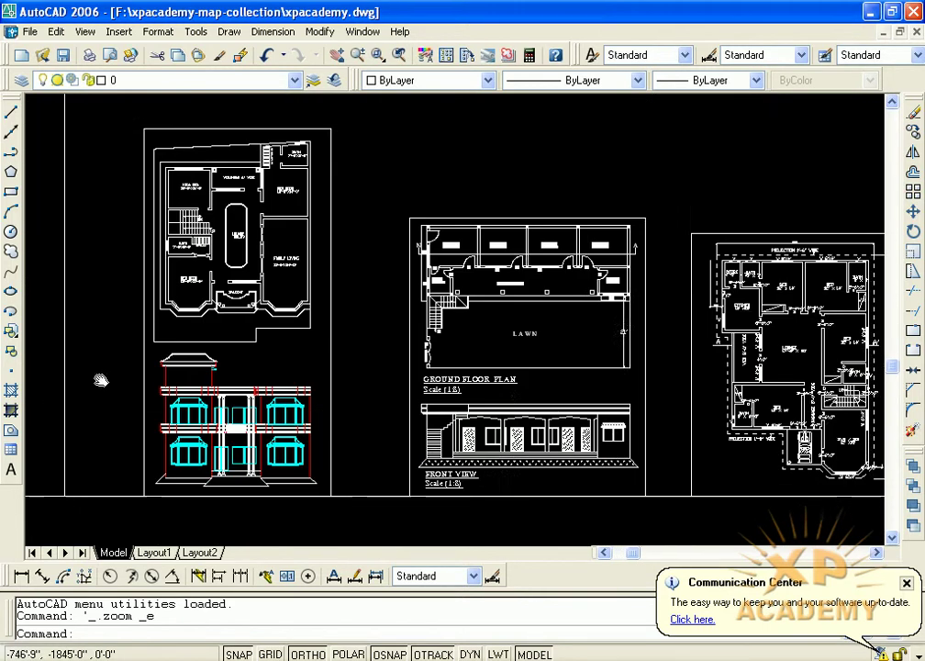
Centre the middle and right floor plans, moving past Section N-A to the paired GROUND FLOOR plans
middle_drag(220, 367, 137, 362)
scroll(134, 332, up, 1)
middle_drag(466, 320, 221, 432)
scroll(474, 467, up, 2)
scroll(473, 467, up, 2)
scroll(473, 467, down, 1)
middle_drag(503, 436, 259, 436)
scroll(517, 353, down, 2)
mouse_move(641, 374)
middle_down()
mouse_move(161, 367)
mouse_move(36, 385)
middle_up()
middle_drag(698, 340, 457, 337)
scroll(207, 461, up, 1)
scroll(206, 461, down, 3)
Pan past SECTION AT B-B and zoom in on the paired ground-floor plan's central units
middle_drag(573, 275, 470, 234)
scroll(470, 235, up, 2)
scroll(470, 235, up, 2)
scroll(469, 237, up, 1)
scroll(371, 274, up, 2)
scroll(372, 275, down, 5)
middle_drag(377, 325, 367, 165)
scroll(392, 406, up, 2)
scroll(229, 280, down, 1)
middle_drag(229, 280, 211, 271)
scroll(211, 271, up, 2)
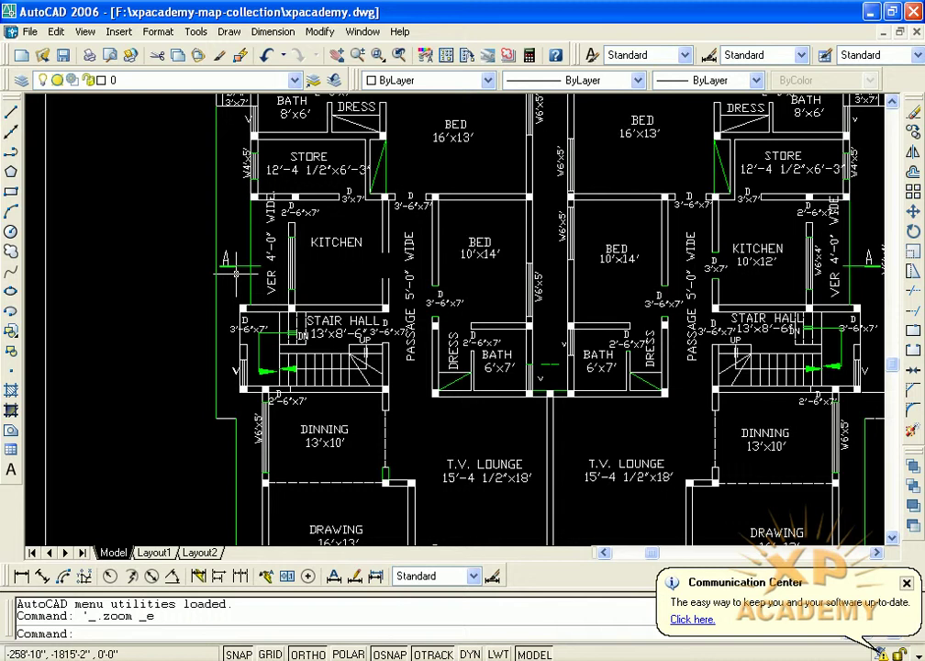
Centre the right-hand unit's kitchen and stair hall in the view
scroll(232, 270, up, 2)
scroll(180, 273, up, 1)
scroll(202, 266, down, 1)
middle_drag(227, 275, 36, 280)
middle_drag(459, 275, 72, 282)
scroll(576, 288, down, 1)
middle_drag(511, 279, 251, 263)
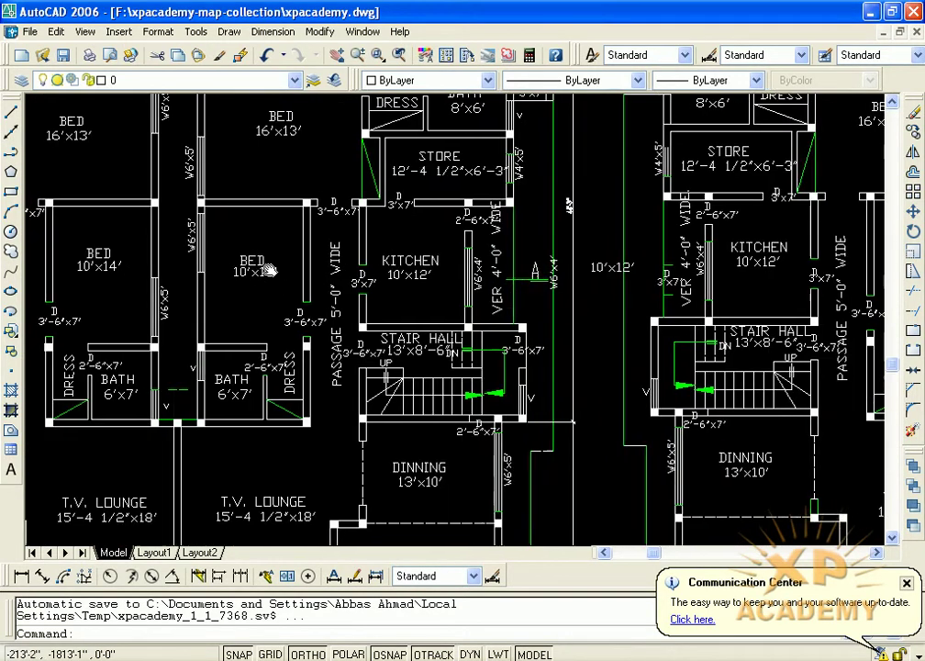
scroll(283, 291, up, 1)
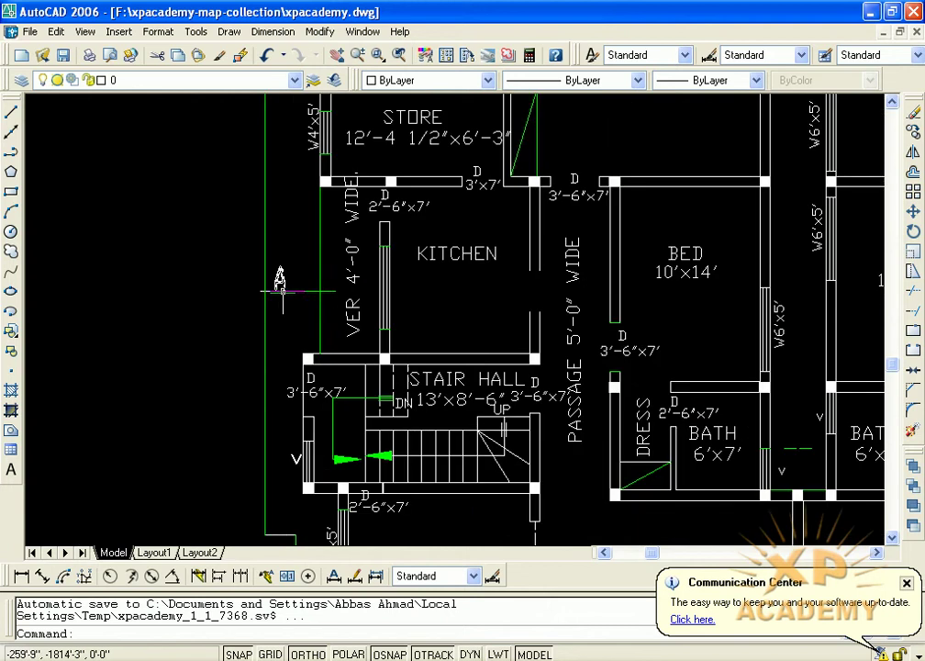
text(L)
Draw a line from section mark A across the kitchen, then zoom to inspect it
key(Return)
click(335, 291)
scroll(335, 291, down, 2)
scroll(465, 292, up, 2)
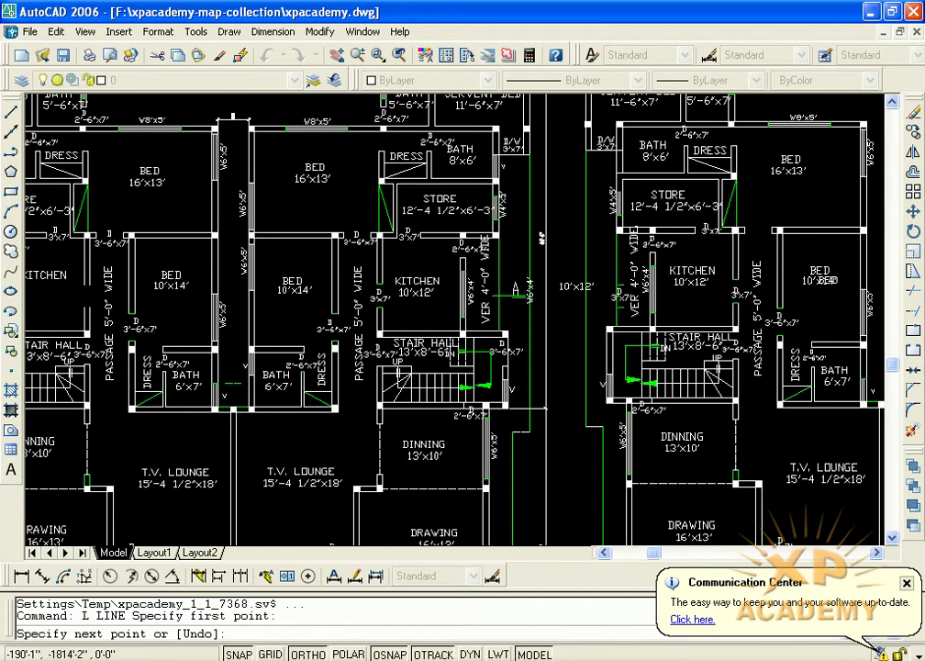
click(376, 315)
click(493, 295)
key(Return)
scroll(830, 299, down, 2)
scroll(830, 298, down, 1)
scroll(312, 294, up, 3)
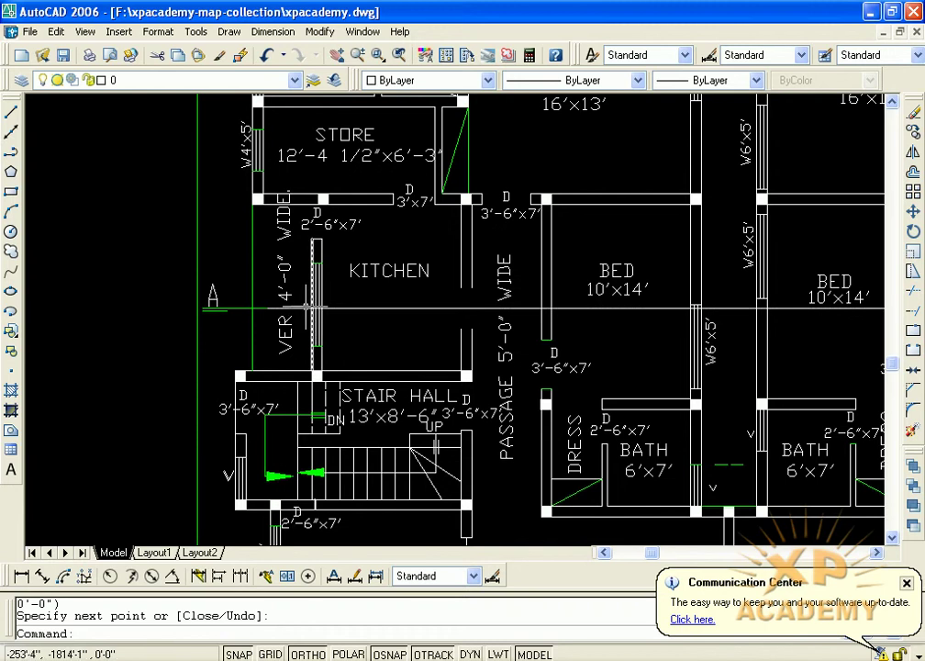
scroll(354, 301, down, 2)
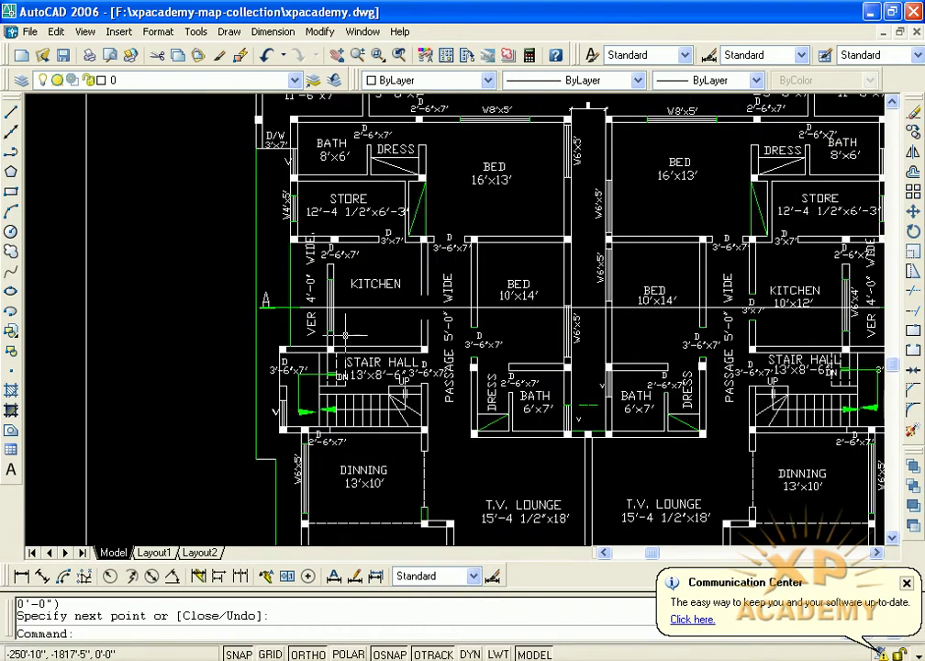
Zoom over the kitchen and passage, then pan along SECTION AT B-B to its PORCH part
scroll(339, 349, down, 2)
scroll(363, 327, up, 2)
scroll(360, 317, up, 1)
scroll(445, 337, up, 2)
mouse_move(450, 332)
middle_down()
mouse_move(403, 308)
mouse_move(436, 386)
middle_up()
scroll(403, 308, down, 5)
scroll(536, 170, up, 2)
scroll(475, 241, up, 3)
scroll(487, 229, up, 2)
mouse_move(495, 217)
middle_down()
mouse_move(480, 295)
mouse_move(481, 288)
mouse_move(413, 244)
mouse_move(279, 244)
middle_up()
scroll(346, 246, down, 2)
scroll(353, 255, up, 1)
scroll(359, 263, up, 1)
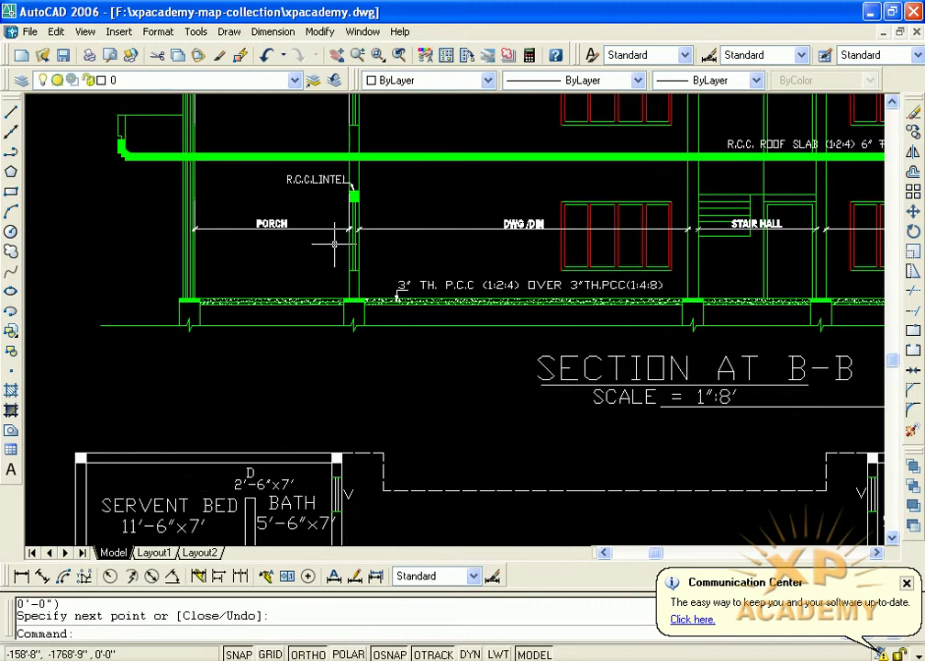
scroll(339, 224, up, 1)
scroll(350, 196, up, 1)
mouse_move(329, 186)
middle_down()
mouse_move(720, 133)
mouse_move(533, 217)
mouse_move(479, 190)
middle_up()
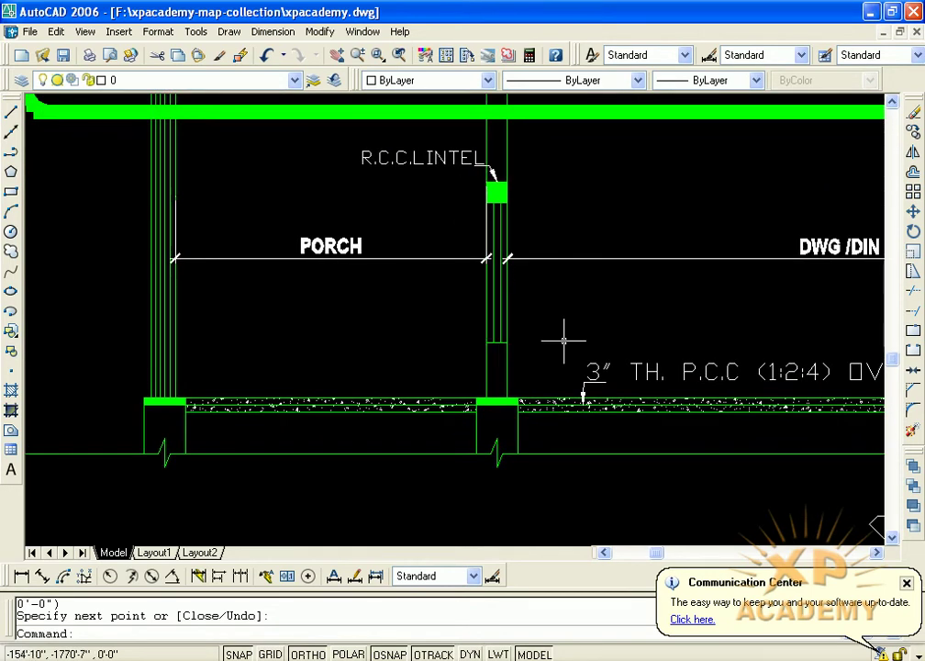
Pan between the floor plans and elevation until all of Section B-B is in view
scroll(470, 365, down, 5)
scroll(209, 244, up, 4)
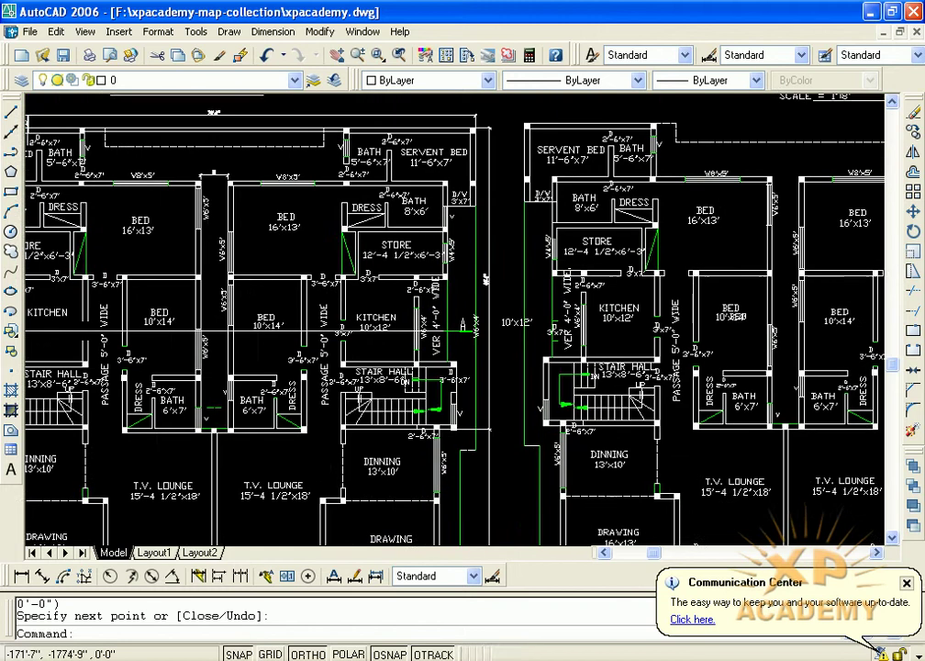
mouse_move(211, 255)
middle_down()
mouse_move(209, 243)
mouse_move(538, 234)
middle_up()
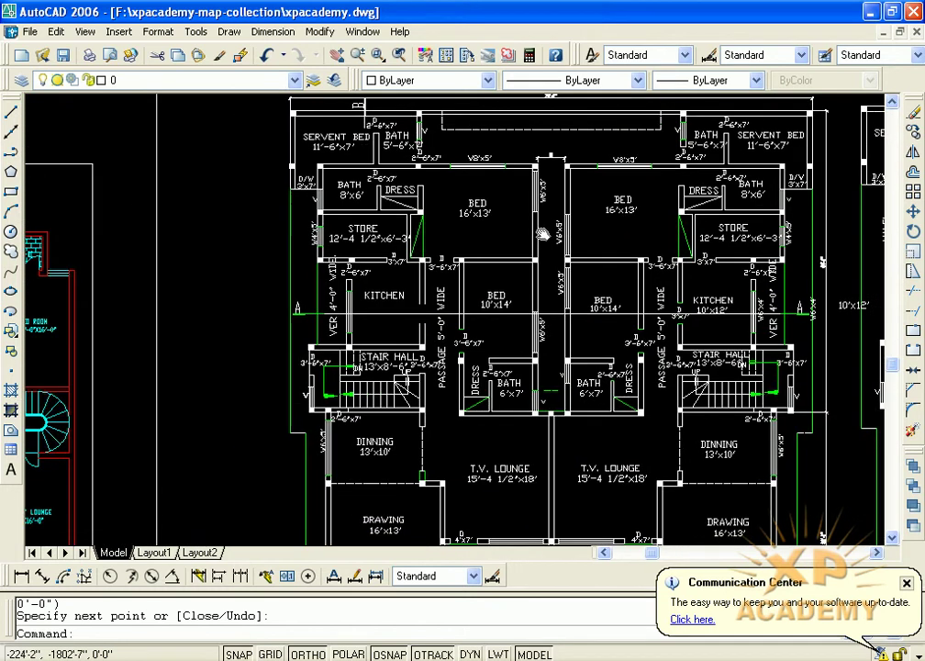
scroll(317, 319, up, 2)
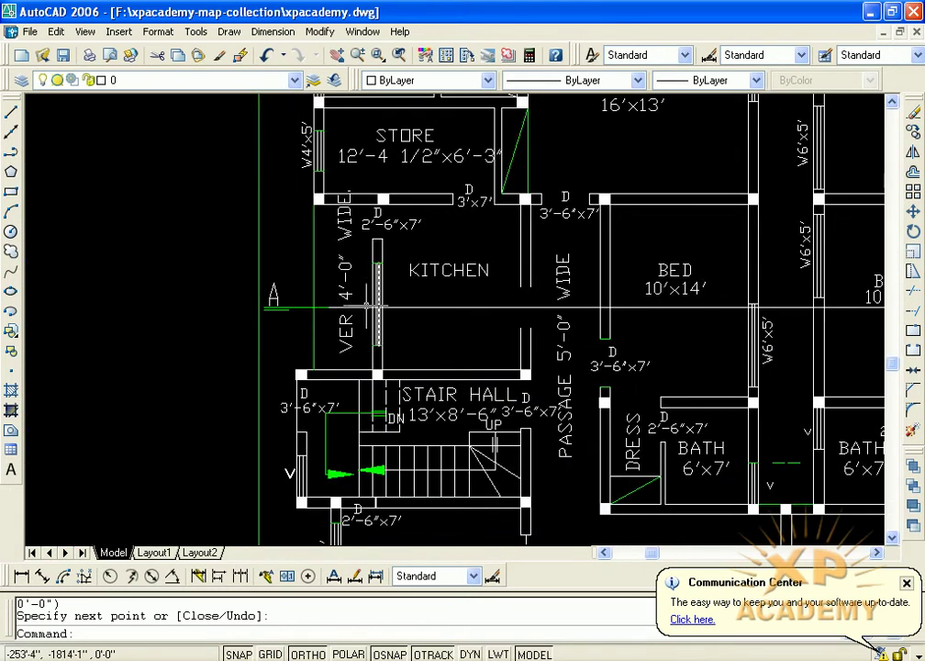
scroll(383, 297, down, 4)
middle_drag(551, 110, 551, 289)
scroll(587, 240, up, 4)
scroll(587, 241, up, 2)
scroll(560, 258, down, 3)
middle_drag(561, 262, 390, 264)
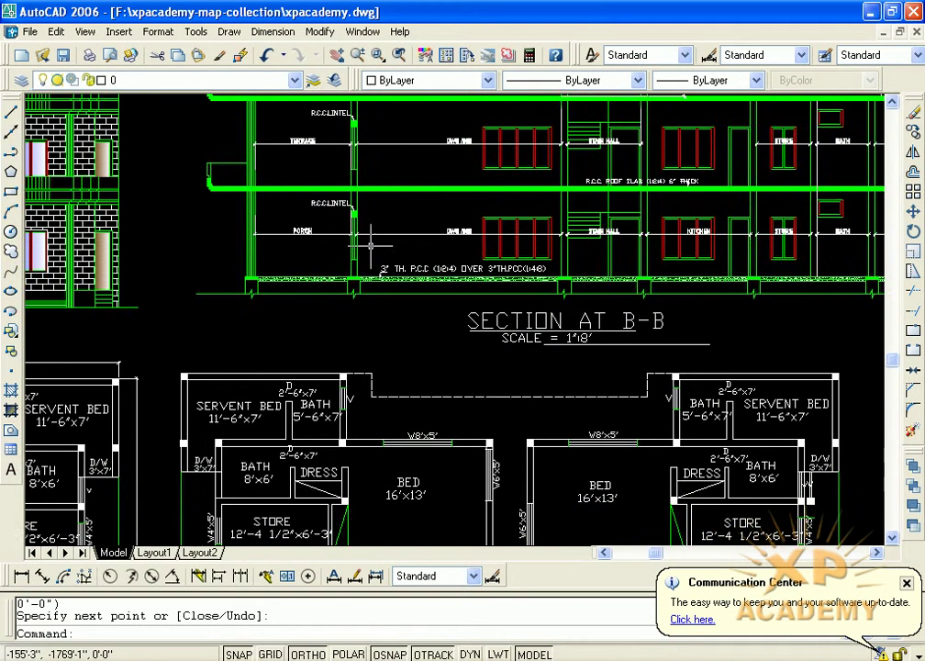
middle_drag(570, 240, 345, 243)
Pan from the sections down over the ground and first floor plans to the ground floor plan
scroll(407, 234, up, 2)
scroll(413, 248, down, 1)
scroll(514, 312, down, 3)
mouse_move(520, 310)
middle_down()
mouse_move(487, 301)
mouse_move(147, 83)
middle_up()
scroll(601, 312, up, 2)
scroll(601, 312, up, 4)
scroll(640, 402, up, 1)
scroll(641, 402, down, 4)
middle_drag(608, 182, 498, 427)
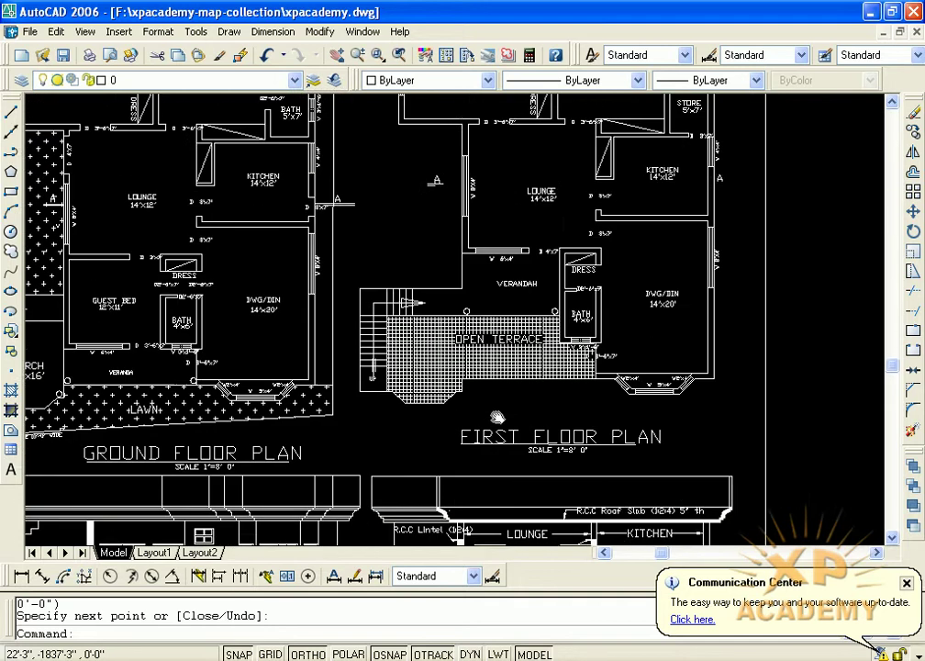
middle_drag(489, 357, 459, 146)
scroll(493, 398, up, 5)
scroll(497, 367, down, 4)
middle_drag(496, 353, 478, 536)
mouse_move(428, 218)
middle_down()
mouse_move(519, 107)
mouse_move(496, 396)
mouse_move(763, 395)
middle_up()
Draw a temporary line with L from the kitchen-side to the lawn-side section mark A
text(L)
key(Return)
click(564, 293)
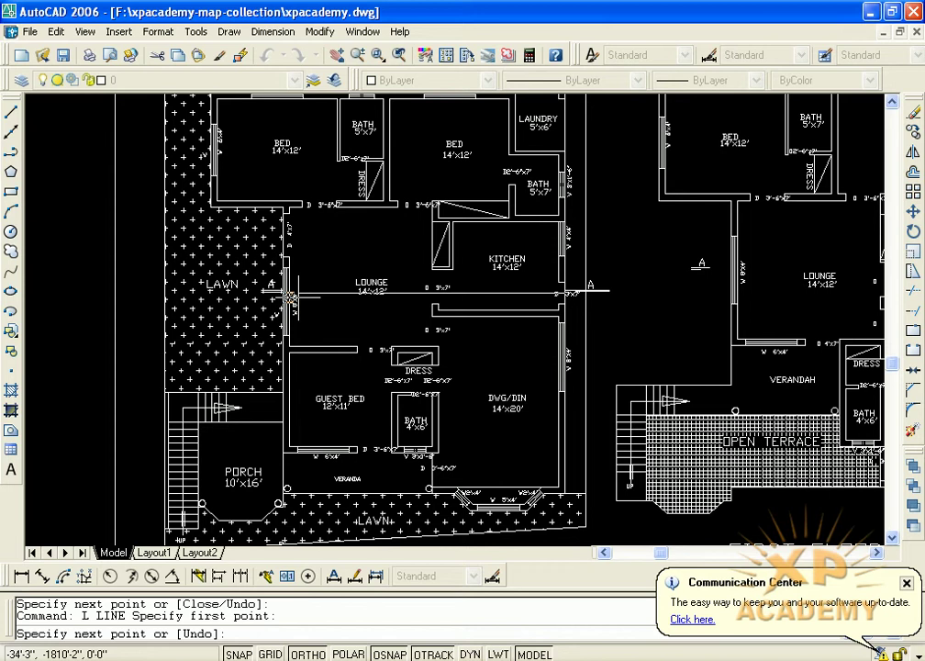
click(272, 294)
key(Return)
scroll(312, 305, up, 3)
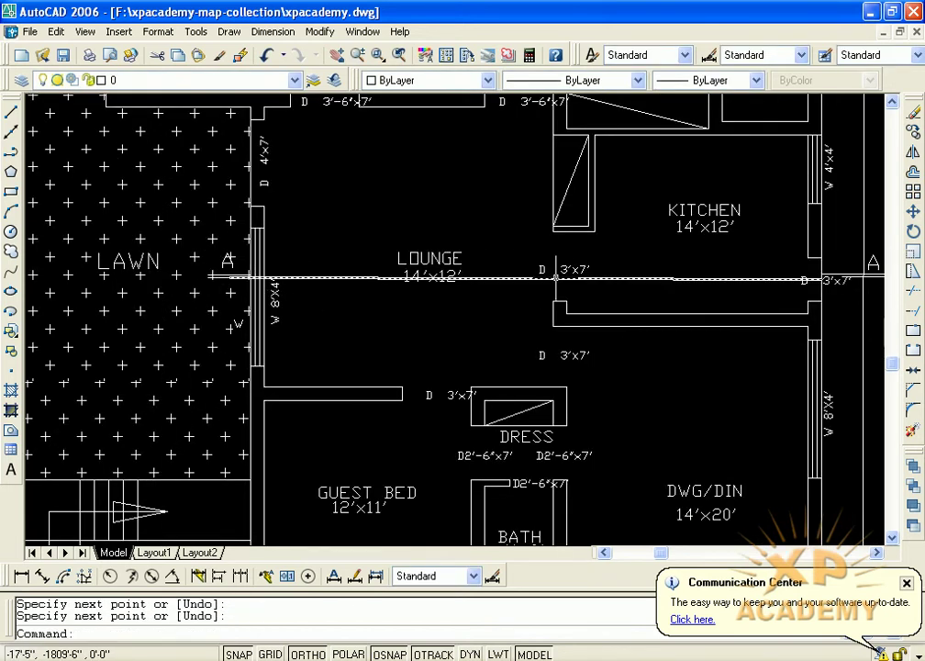
Select and delete the guide line across the lounge, then zoom toward Section AA
click(764, 277)
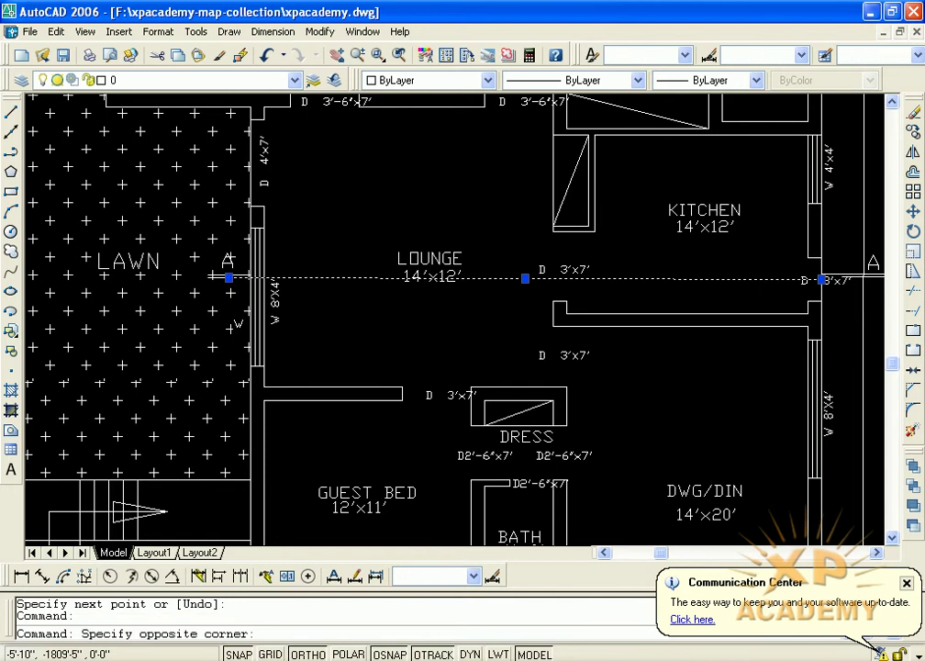
key(Delete)
click(709, 275)
key(Delete)
scroll(706, 290, down, 4)
scroll(496, 322, up, 1)
scroll(486, 321, up, 2)
scroll(471, 320, up, 1)
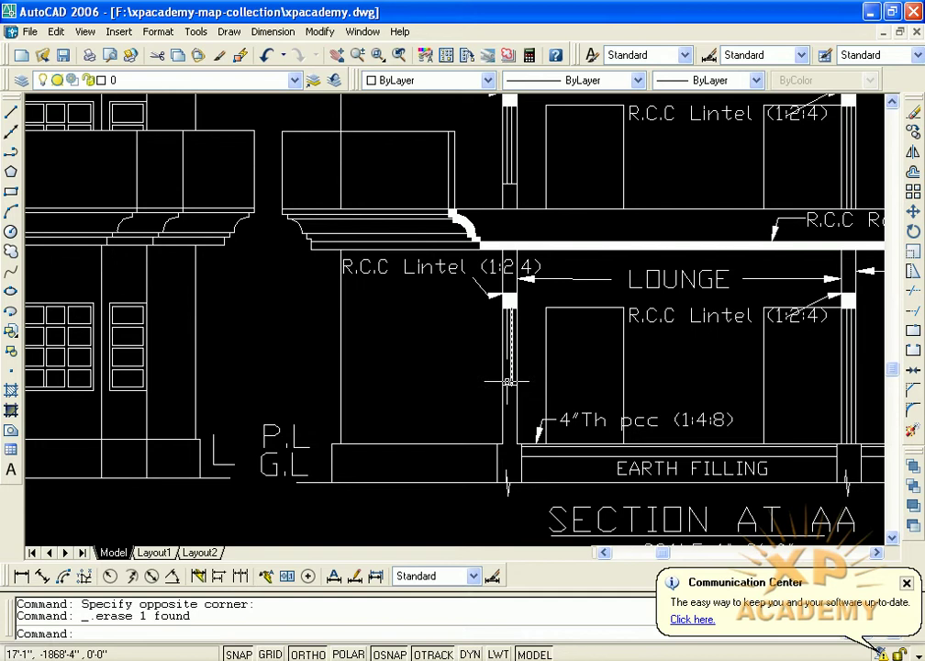
Pan from the section's KITCHEN part and zoom into Section AA
middle_drag(650, 327, 393, 324)
scroll(324, 330, down, 10)
scroll(321, 257, up, 3)
scroll(349, 212, up, 3)
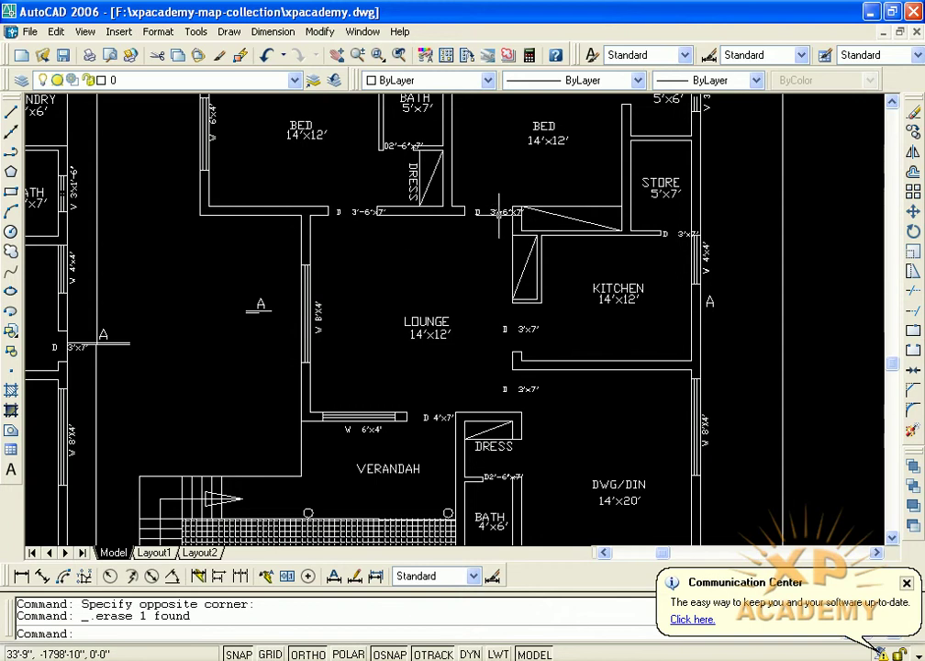
scroll(516, 328, down, 5)
middle_drag(477, 514, 477, 202)
scroll(469, 347, up, 3)
scroll(469, 347, up, 2)
scroll(468, 348, up, 2)
scroll(483, 324, up, 2)
Window-select the vertical wall line in Section AA
click(487, 312)
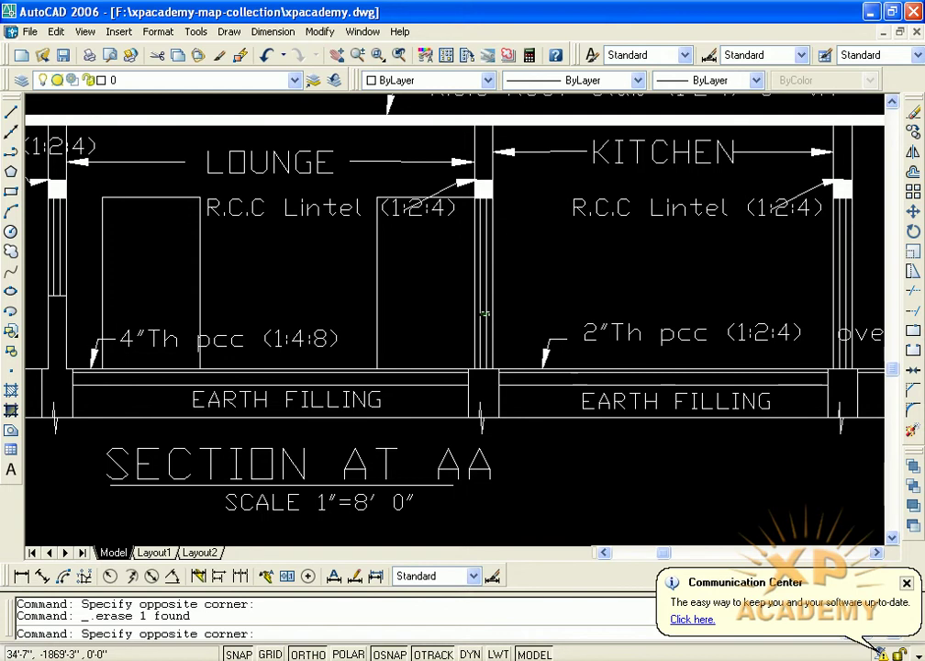
click(487, 291)
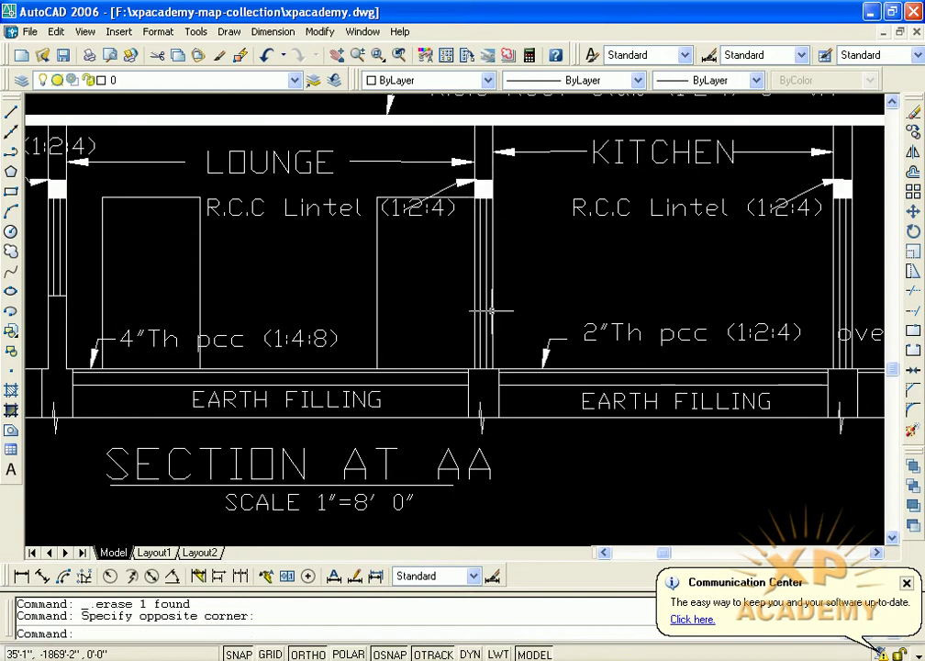
scroll(483, 250, up, 3)
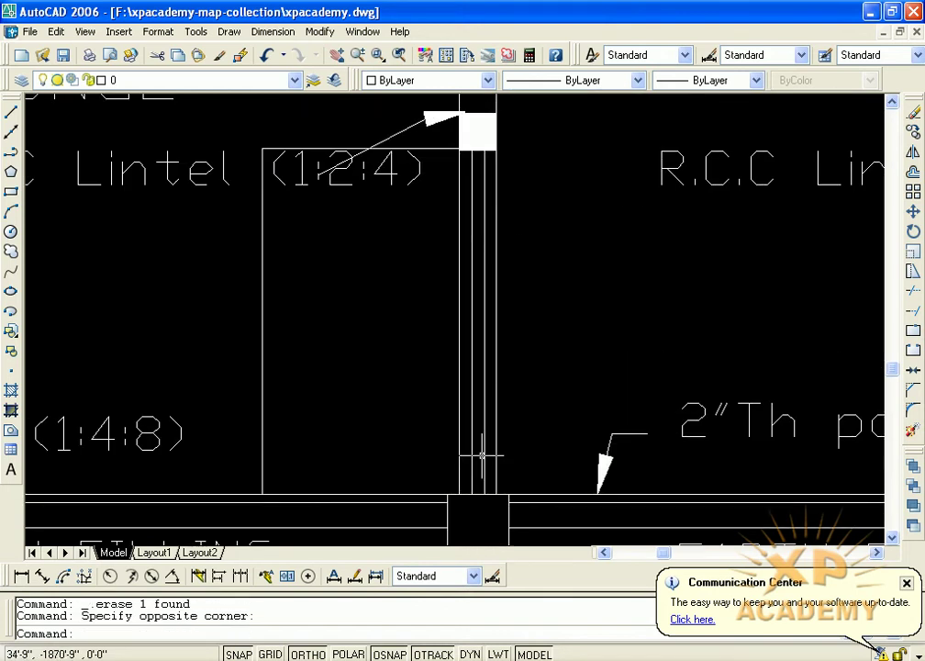
scroll(484, 500, down, 3)
Centre SECTION AT A-A with the front elevation and floor plans alongside it
mouse_move(489, 473)
middle_down()
mouse_move(227, 386)
mouse_move(55, 367)
middle_up()
scroll(433, 337, down, 2)
middle_drag(433, 336, 239, 330)
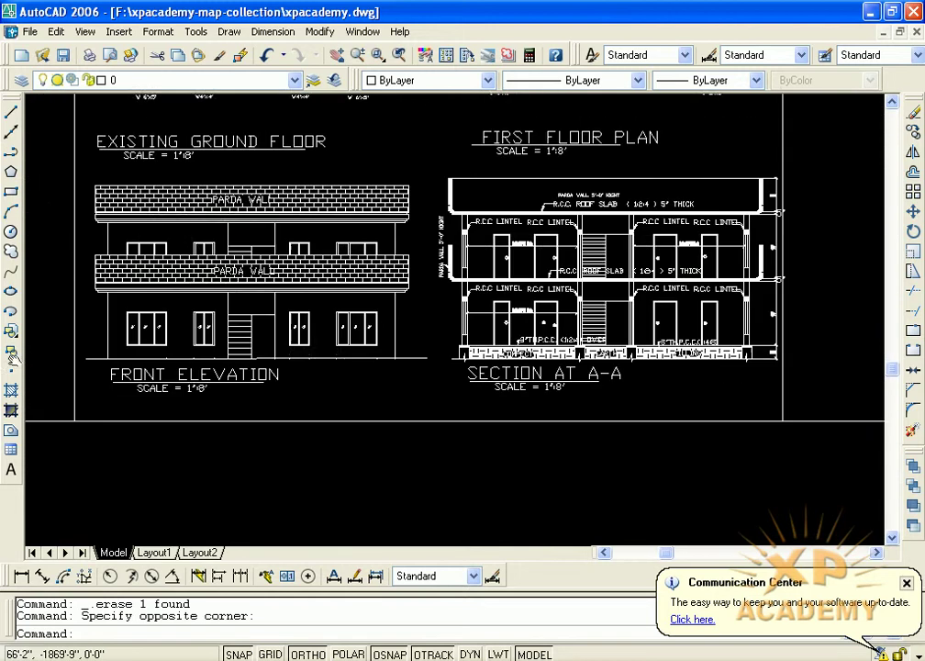
mouse_move(600, 372)
middle_down()
mouse_move(472, 381)
mouse_move(417, 336)
mouse_move(385, 372)
middle_up()
scroll(472, 381, up, 2)
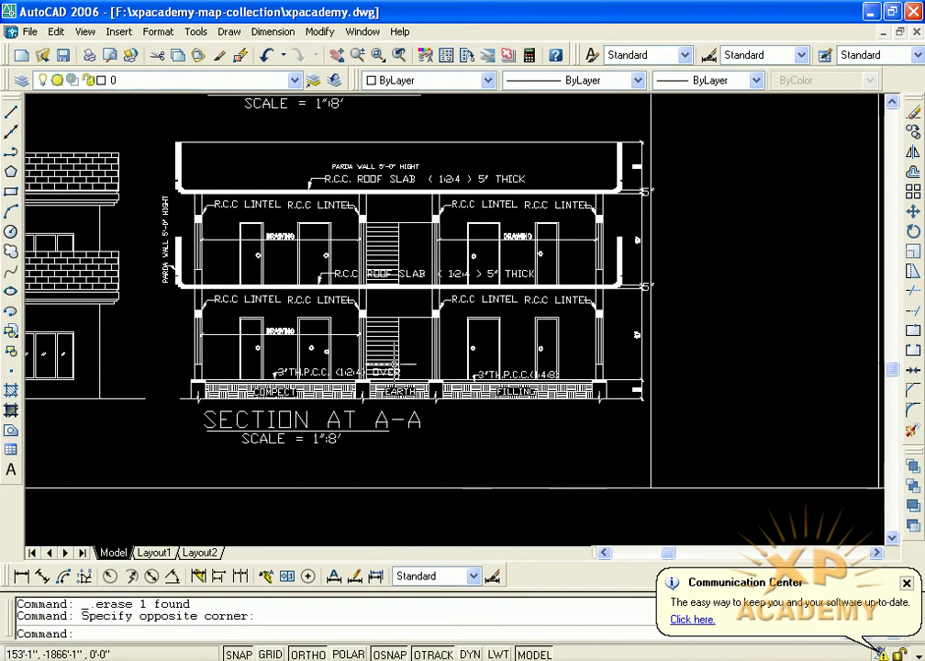
scroll(254, 287, down, 2)
mouse_move(309, 276)
middle_down()
mouse_move(235, 344)
mouse_move(97, 345)
mouse_move(364, 344)
mouse_move(408, 370)
middle_up()
scroll(327, 330, up, 2)
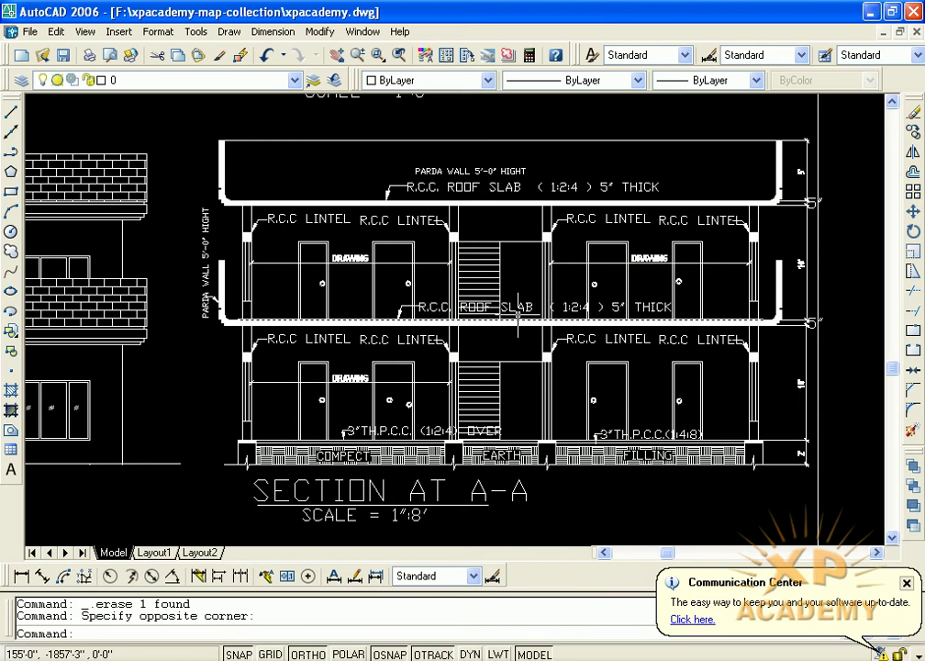
Zoom the view to an overview of the row of floor-plan, elevation and Section A-A sheets
scroll(294, 326, down, 3)
scroll(312, 317, down, 3)
scroll(331, 310, down, 2)
scroll(863, 193, up, 2)
scroll(863, 193, up, 1)
scroll(762, 206, up, 1)
scroll(761, 207, up, 1)
scroll(255, 300, up, 4)
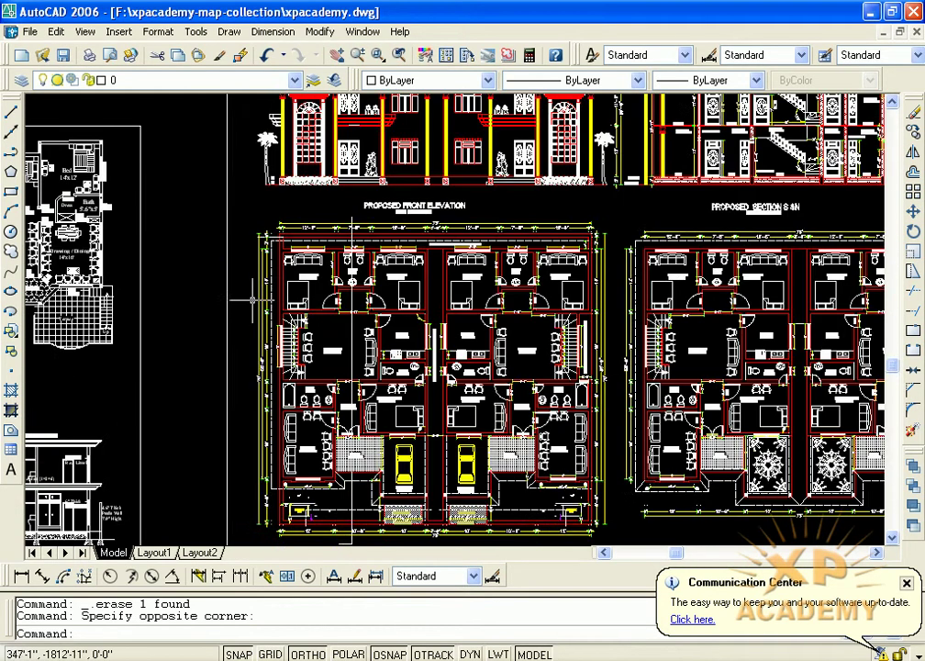
Pan right to the Existing Ground Floor and Proposed First Floor sheet beside another Ground Floor set
mouse_move(424, 294)
middle_down()
mouse_move(180, 318)
mouse_move(272, 308)
mouse_move(292, 356)
mouse_move(329, 390)
mouse_move(329, 356)
middle_up()
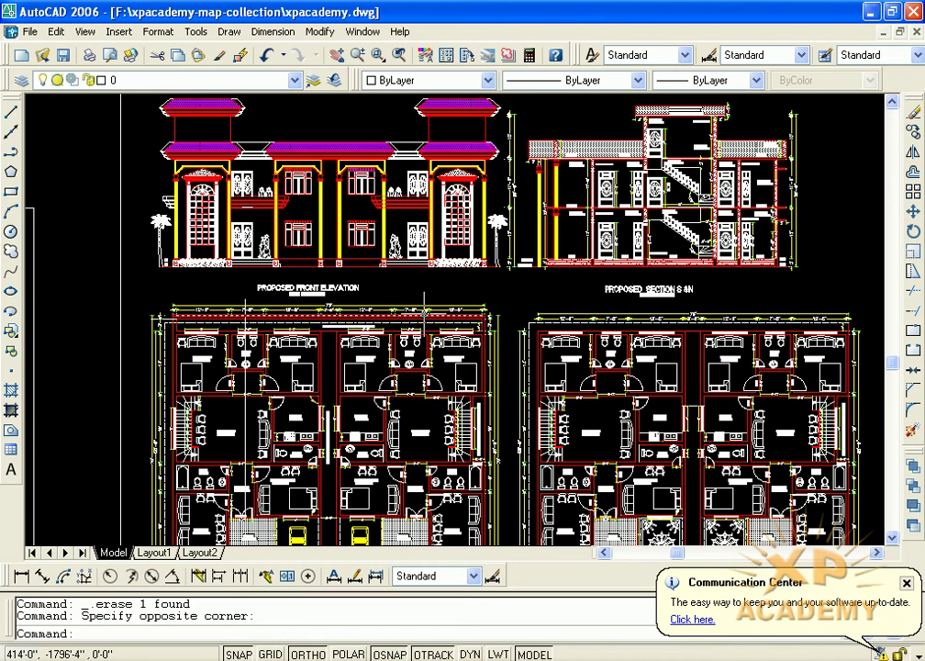
mouse_move(440, 287)
middle_down()
mouse_move(440, 274)
mouse_move(294, 241)
middle_up()
scroll(440, 275, down, 3)
middle_drag(748, 262, 260, 275)
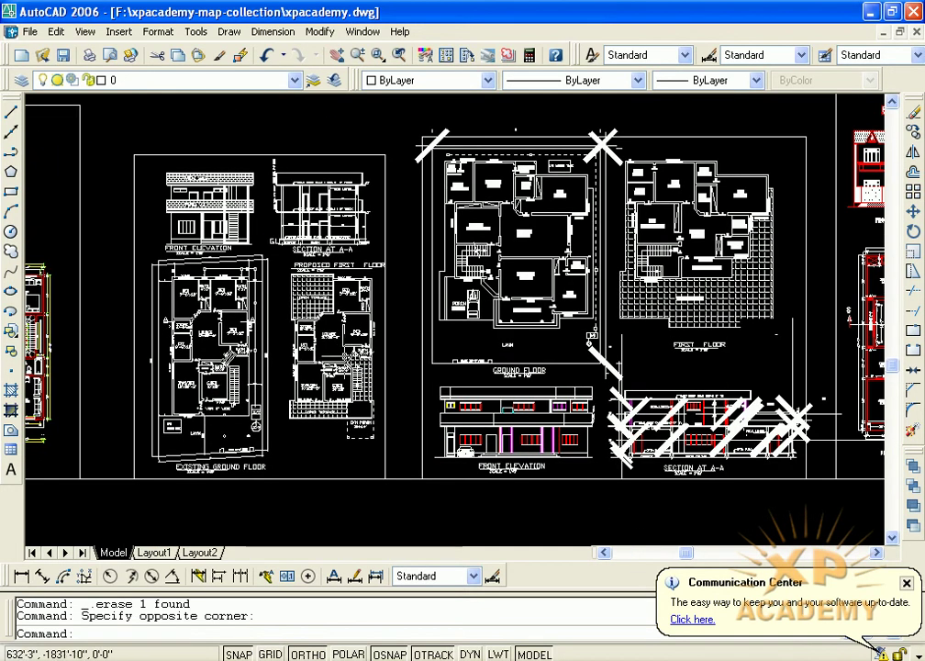